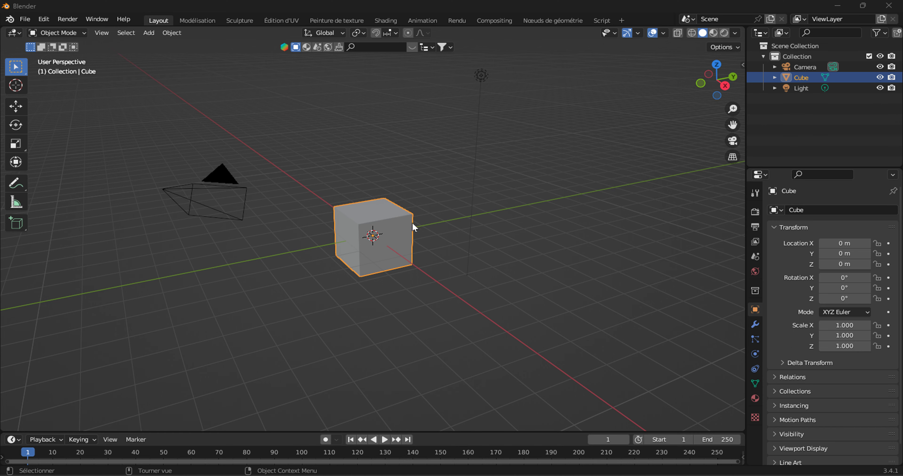
Glance at the exercise screenshot, then return to the main Blender window.
key("alt+Tab")
key("Tab")
key("Tab")
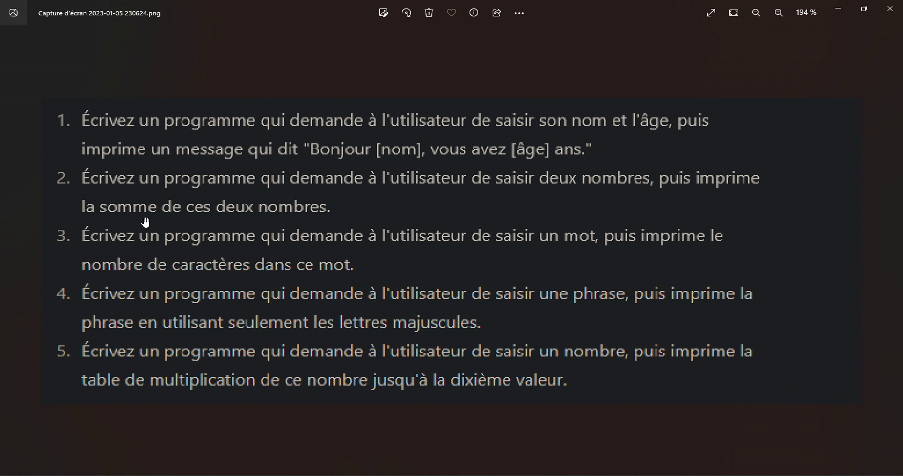
key("alt+Tab")
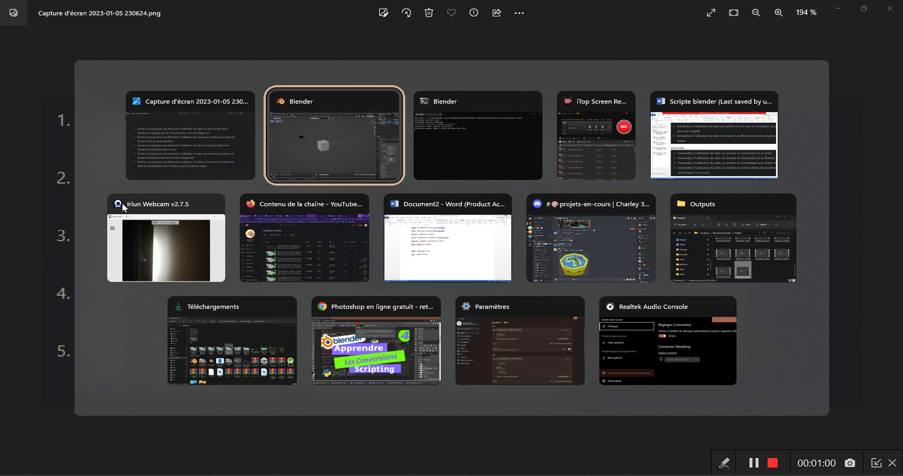
left_click(355, 147)
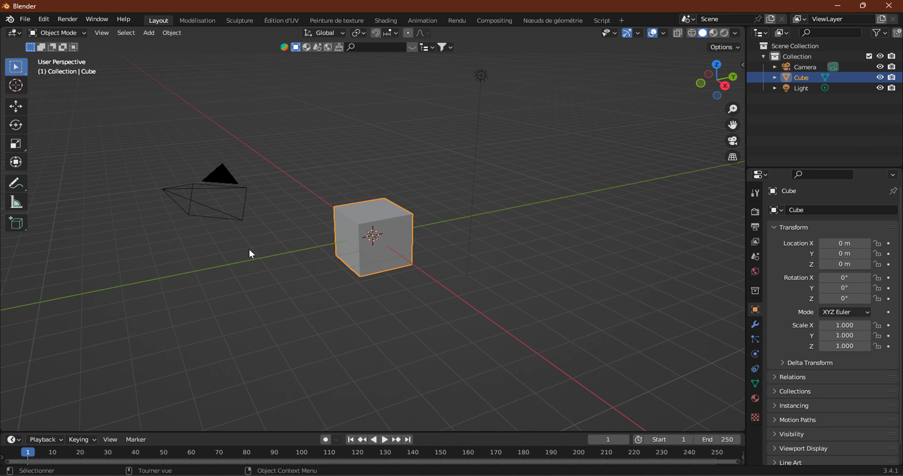
Create a new Texte text block in the Scripting workspace, then bring the exercise screenshot forward.
left_click(601, 21)
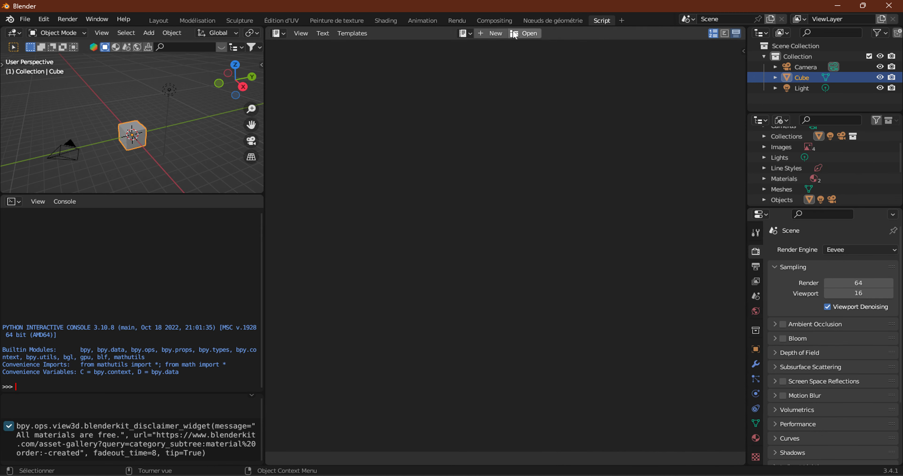
left_click(494, 33)
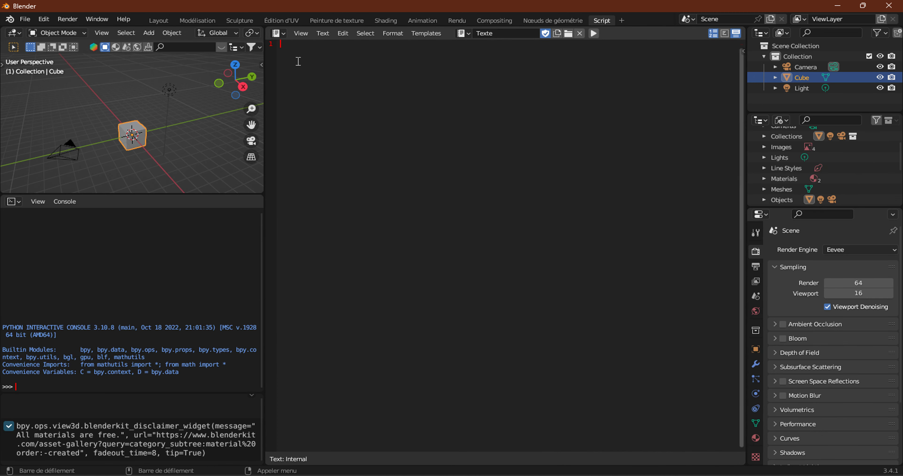
key("alt+Tab")
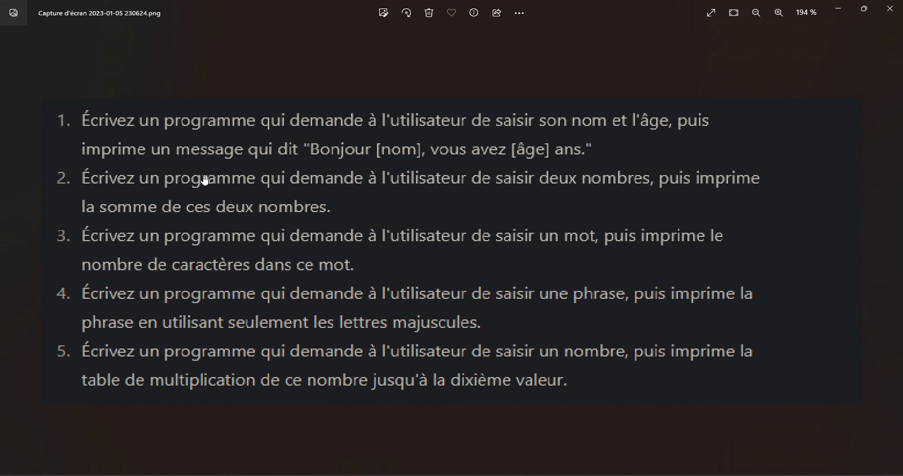
Bring Blender back in front of Photos, showing the empty Texte block.
key("alt+Tab")
key("alt+Tab")
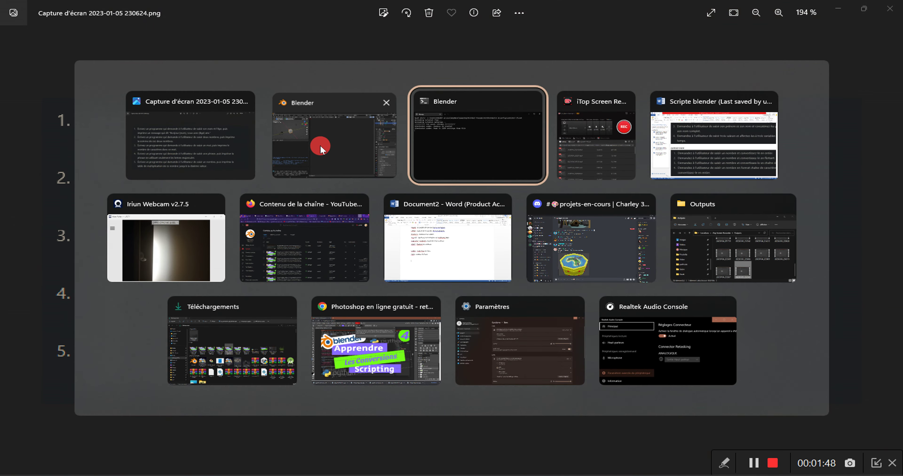
left_click(320, 149)
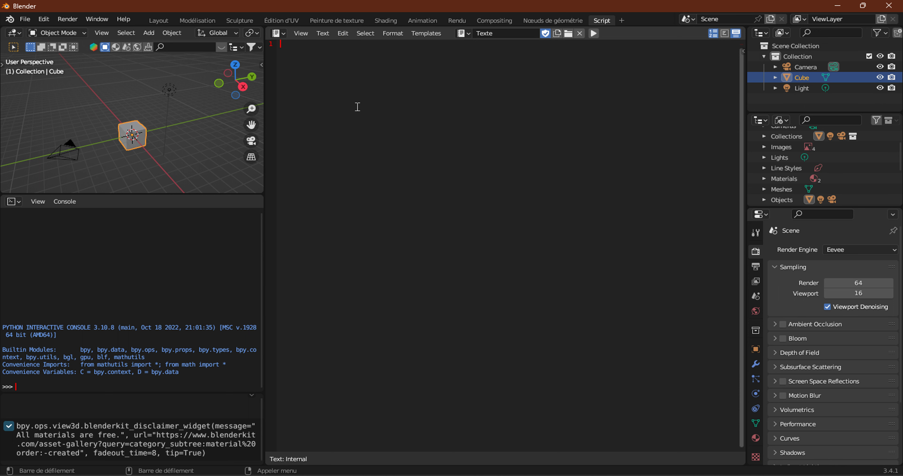
Write g=input() on line 1, fixing the 'onput' typo, and run it with the console in front.
type("g")
type("=")
type("on")
type("put")
key("BackSpace")
key("BackSpace")
key("BackSpace")
key("BackSpace")
key("BackSpace")
type("in")
type("put")
type("(")
type(")")
left_click(594, 34)
key("alt+Tab")
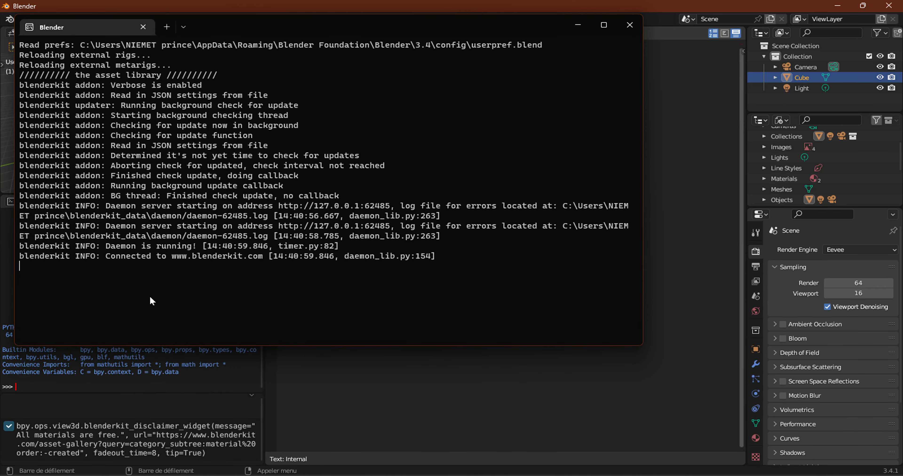
Answer the script's input in the system console with cdzce.
left_click(577, 31)
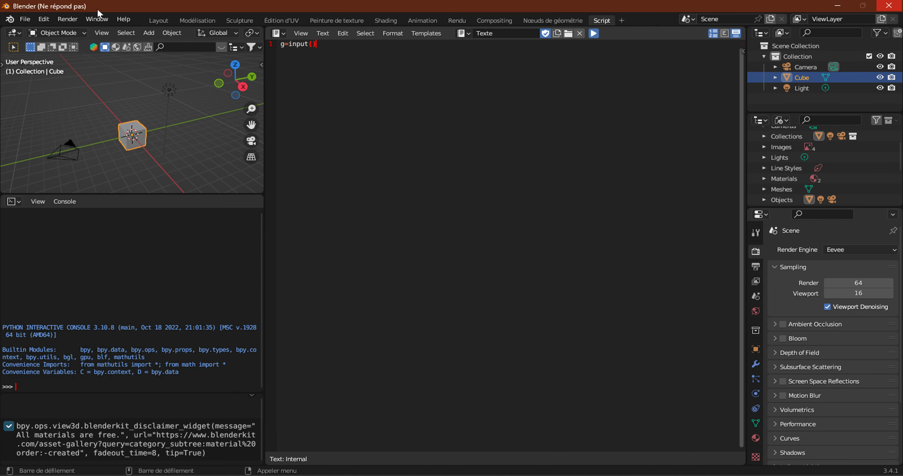
key("alt+Tab")
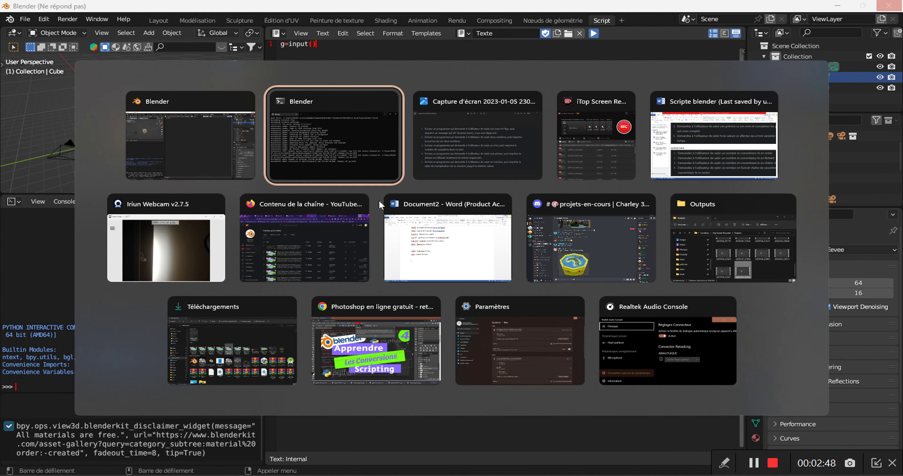
type("cdzce")
key("Return")
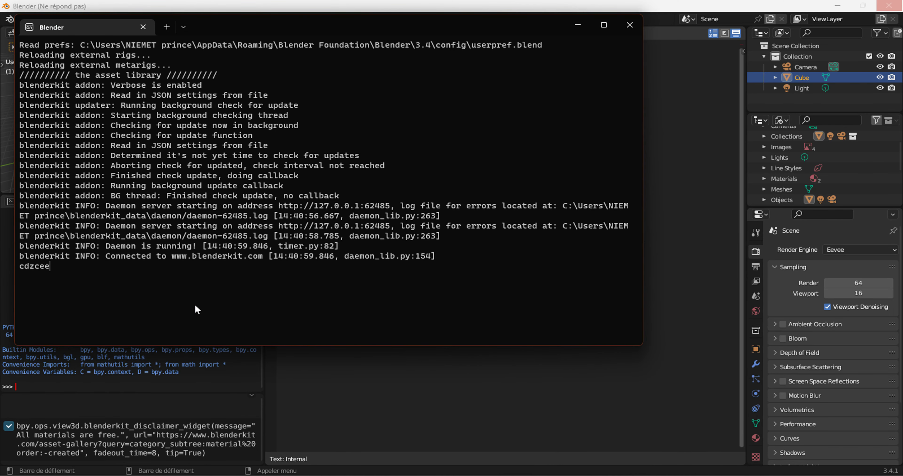
Bring the system console back to the front and reposition its window.
left_click(578, 33)
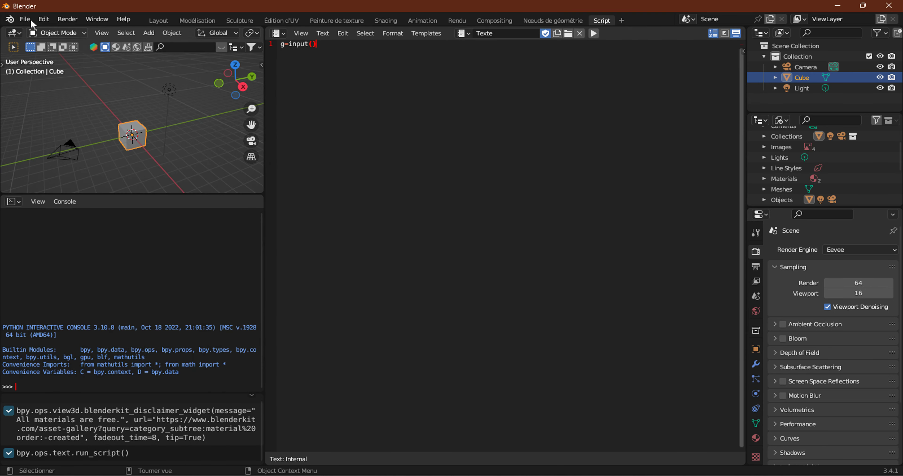
left_click(94, 20)
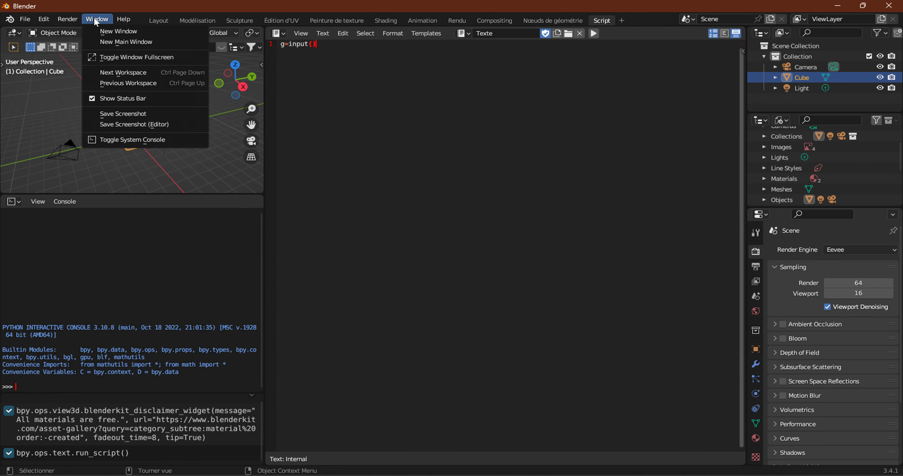
left_click(147, 140)
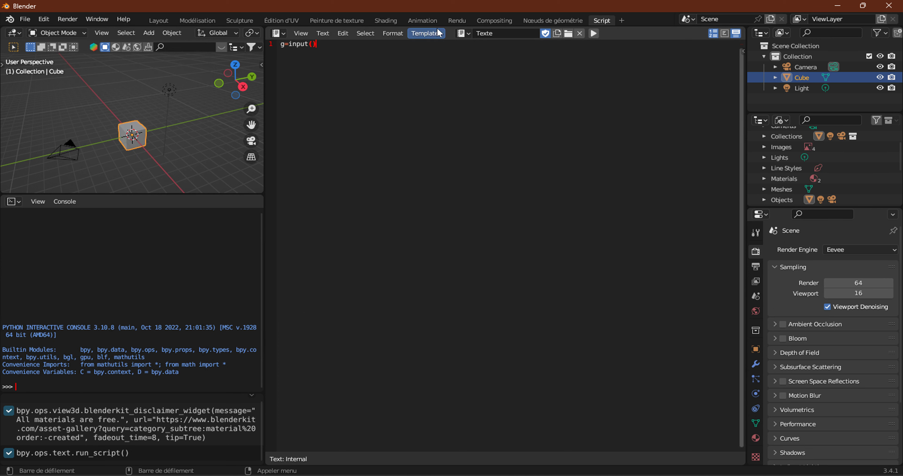
key("alt+Tab")
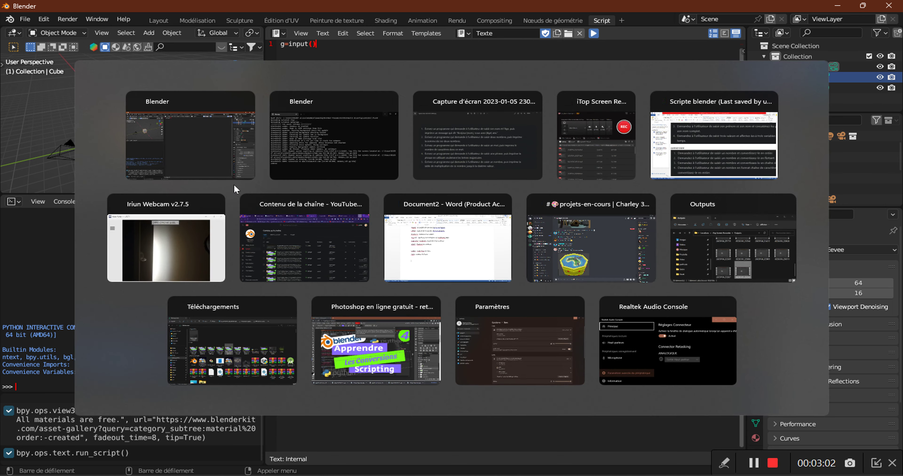
left_click(305, 178)
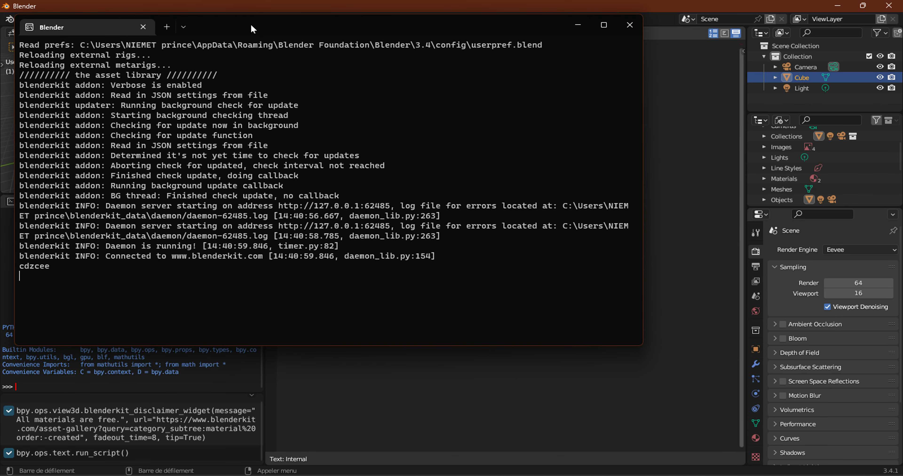
left_click_drag(253, 28, 311, 146)
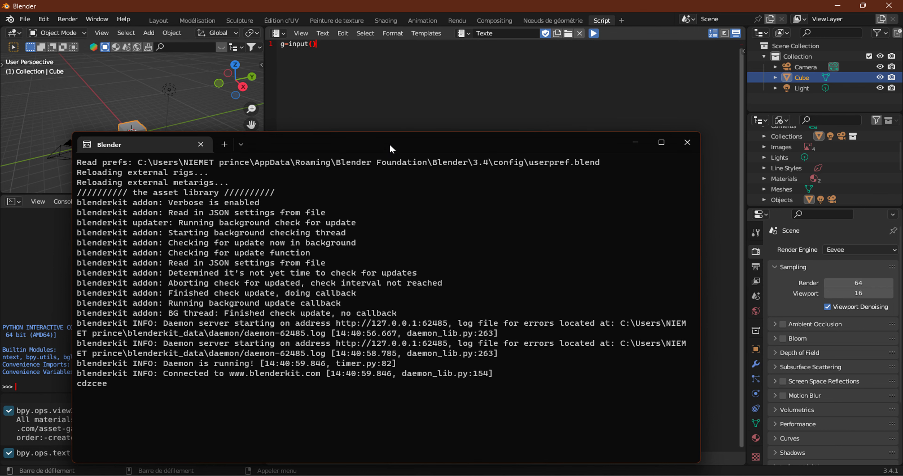
left_click_drag(391, 150, 447, 106)
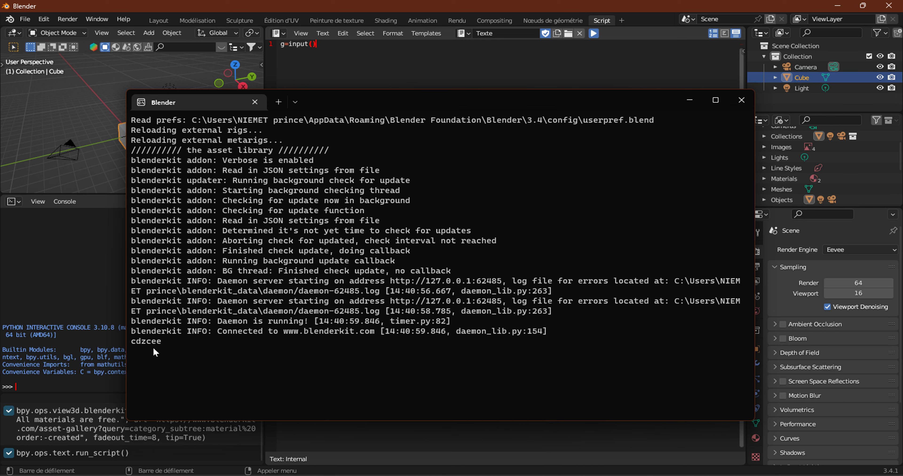
Answer the next run with blebderxa, then switch to the exercise screenshot.
type("blebder")
type("xa")
key("Return")
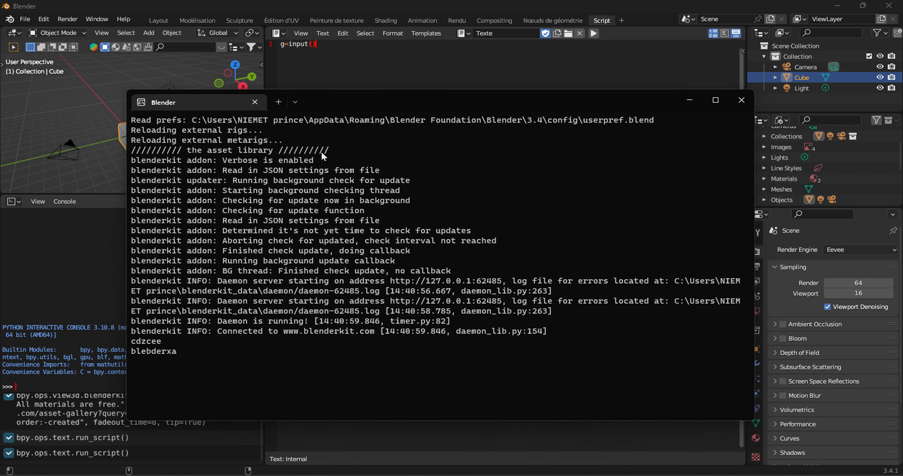
key("alt+Tab")
key("alt+Tab")
left_click(189, 147)
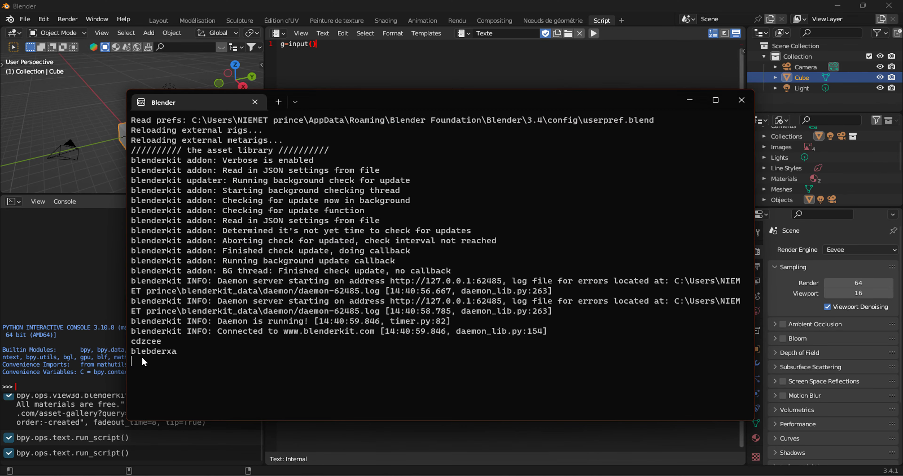
key("alt+Tab")
key("alt+Tab")
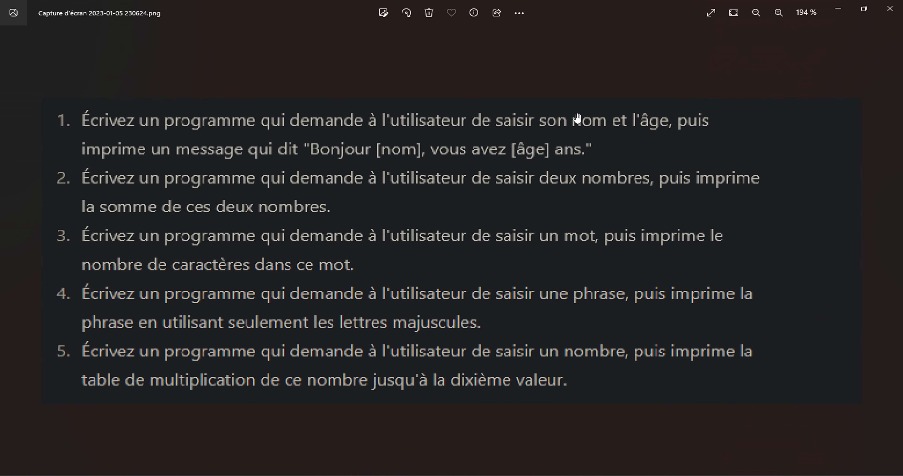
Cycle windows back to Blender's Script workspace showing g=input().
key("alt+Tab")
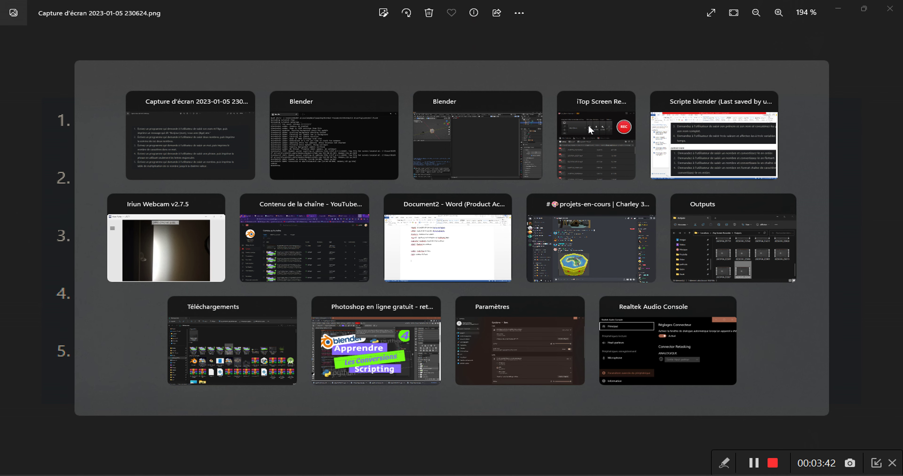
key("alt+Tab")
key("alt+Tab")
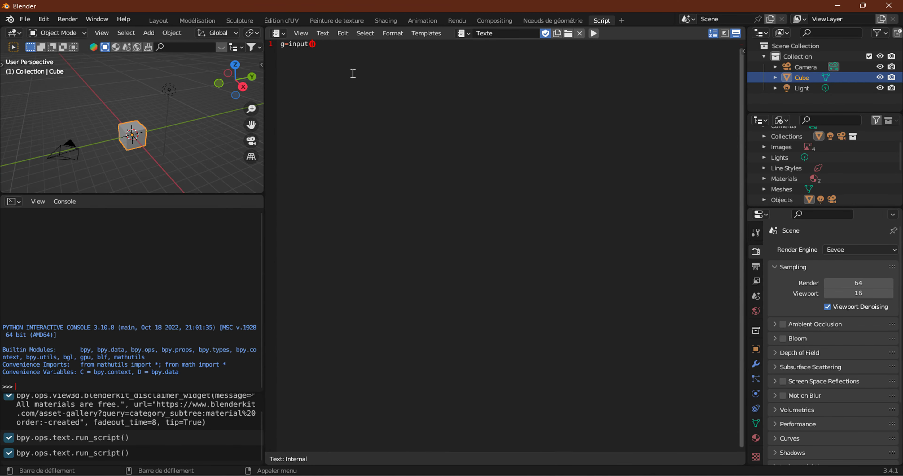
type("\"")
type("v")
type("ieller saisi")
type("r v")
type("otre ")
type("ni")
Make the prompt g=input("vieller saisir votre nom"), fix stray letters, and run it.
key("BackSpace")
type("omé")
key("BackSpace")
type("\"")
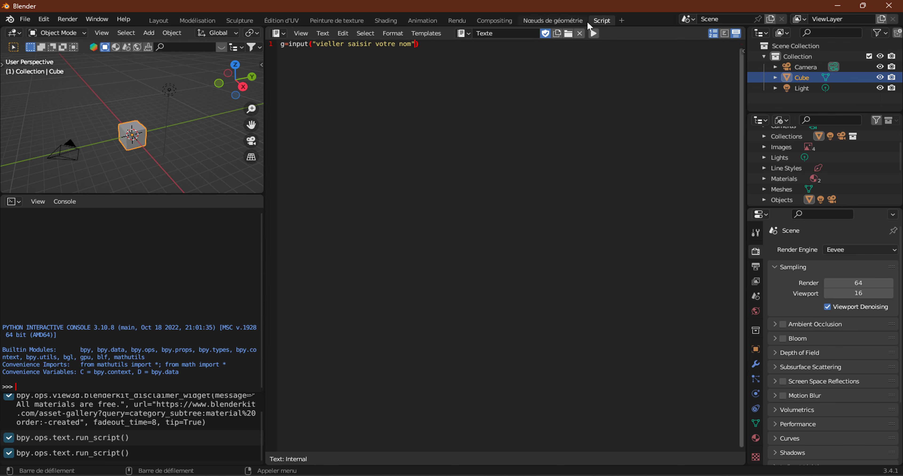
left_click(594, 34)
key("alt+Tab")
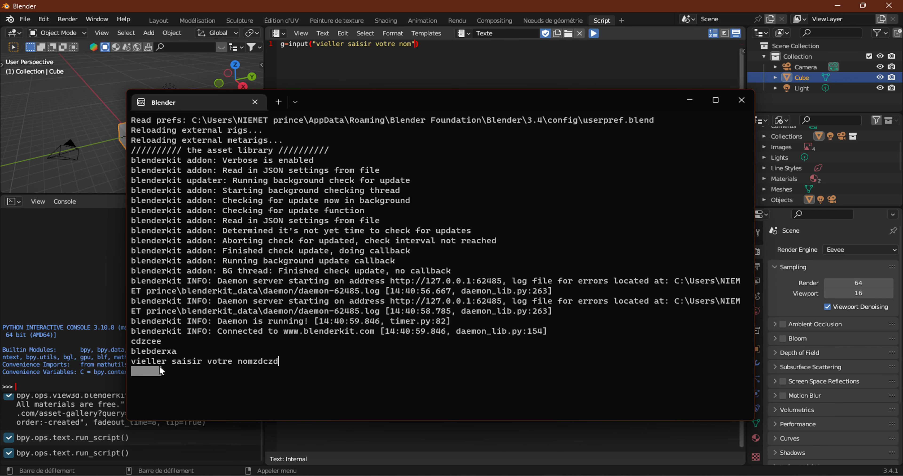
Clean up the stray console text and add a trailing space to the name prompt.
left_click_drag(131, 365, 220, 368)
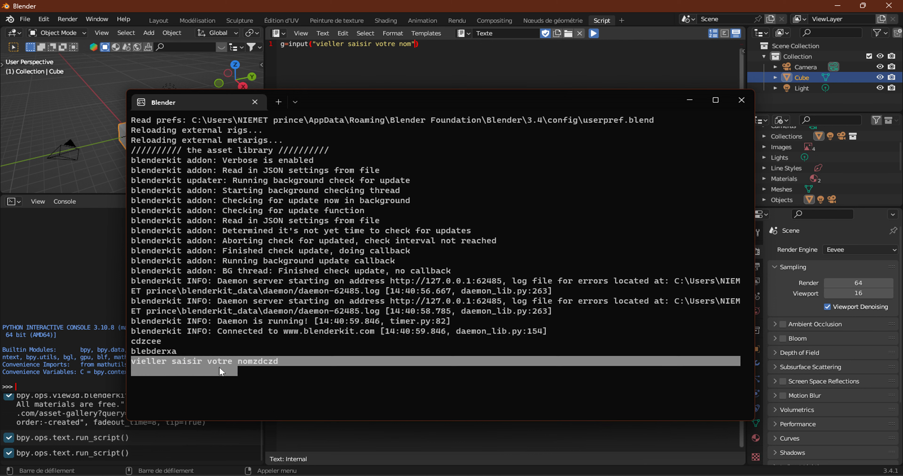
left_click(148, 356)
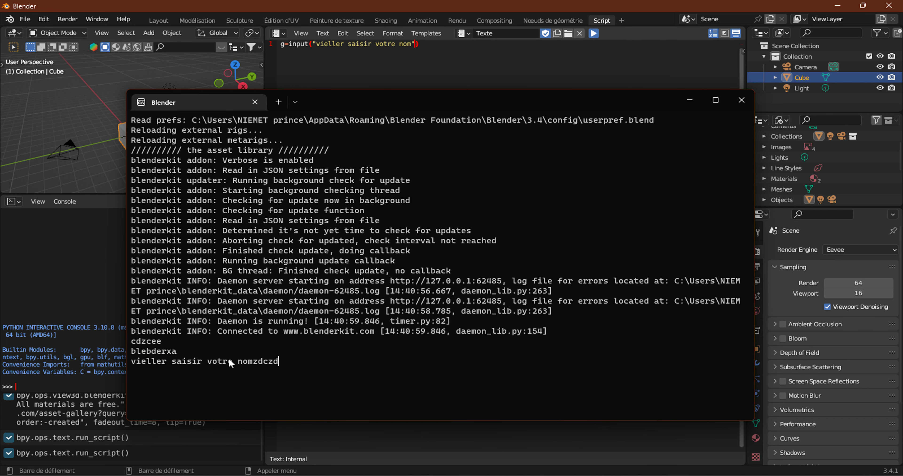
left_click_drag(229, 360, 130, 351)
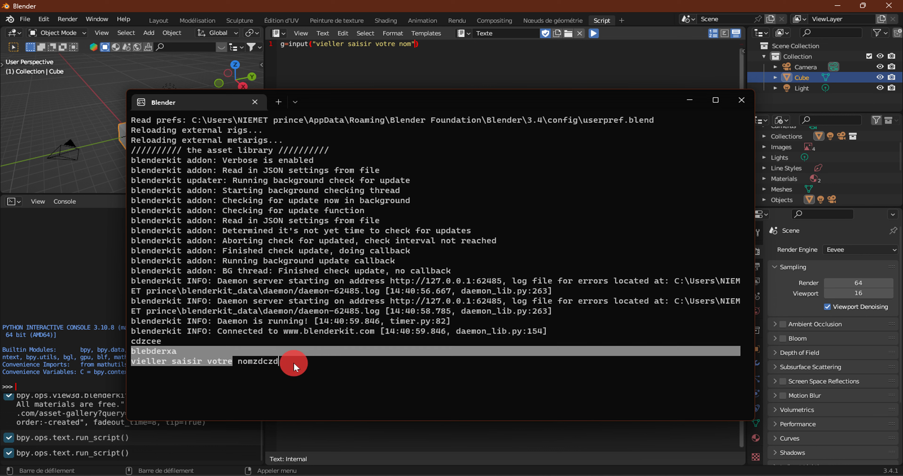
key("ctrl+c")
key("BackSpace")
key("BackSpace")
key("BackSpace")
key("BackSpace")
key("BackSpace")
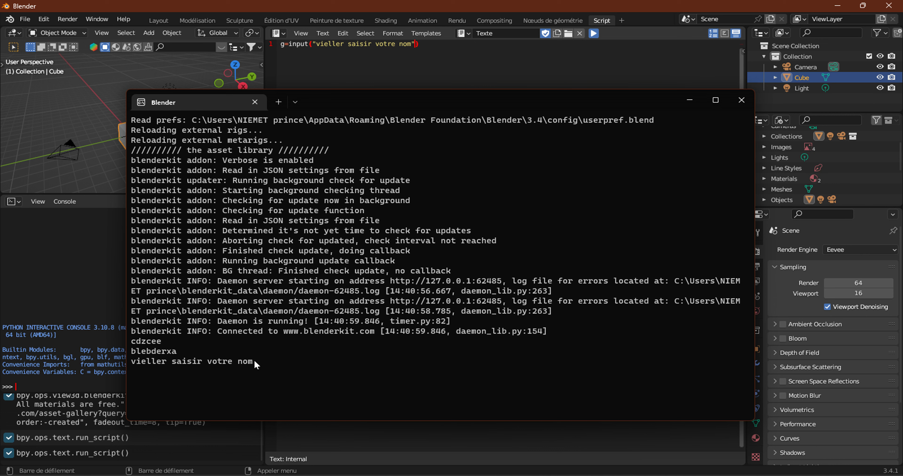
type("ddzaz")
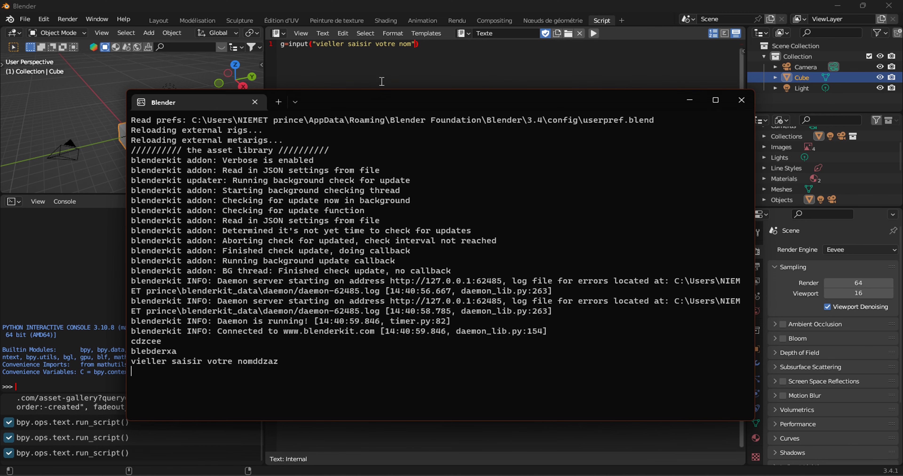
left_click(396, 63)
left_click(412, 46)
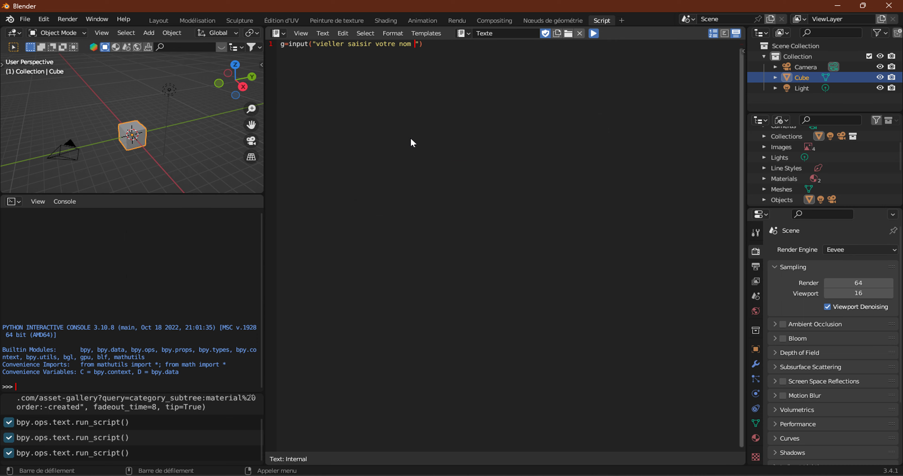
Answer the rerun's name prompt with ceacae in the system console, then hide it.
key("alt+Tab")
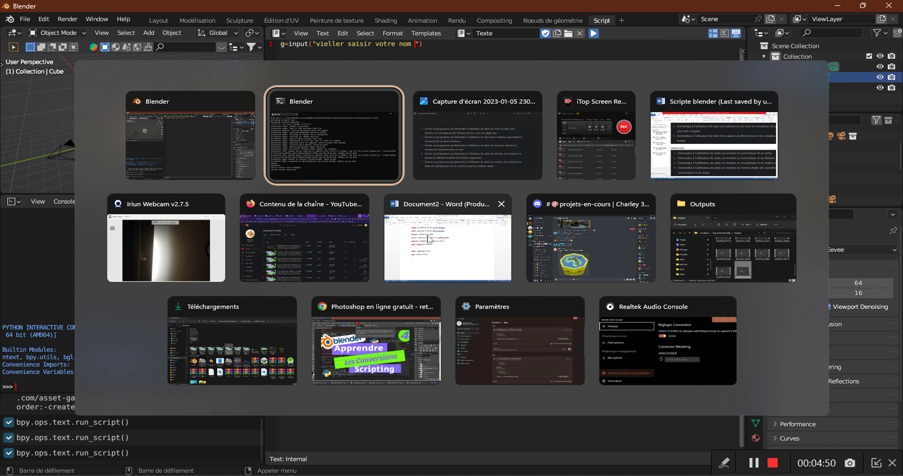
key("alt+Tab")
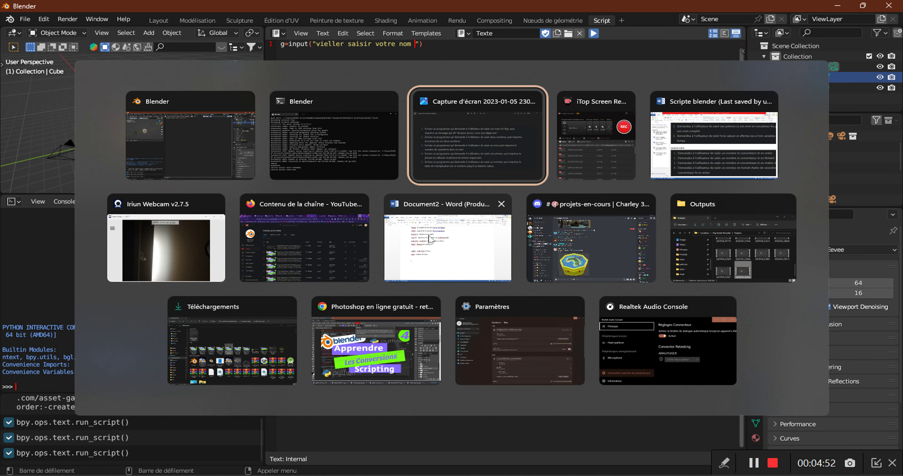
left_click(347, 144)
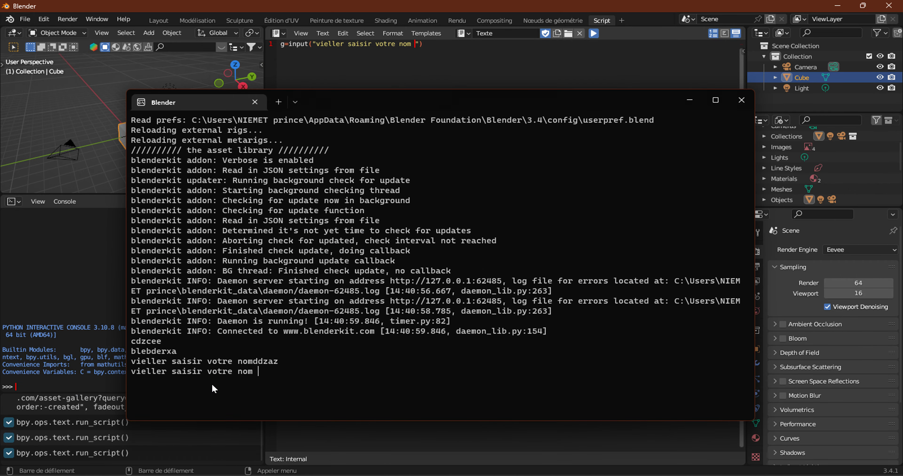
type("ceacae")
key("alt+p")
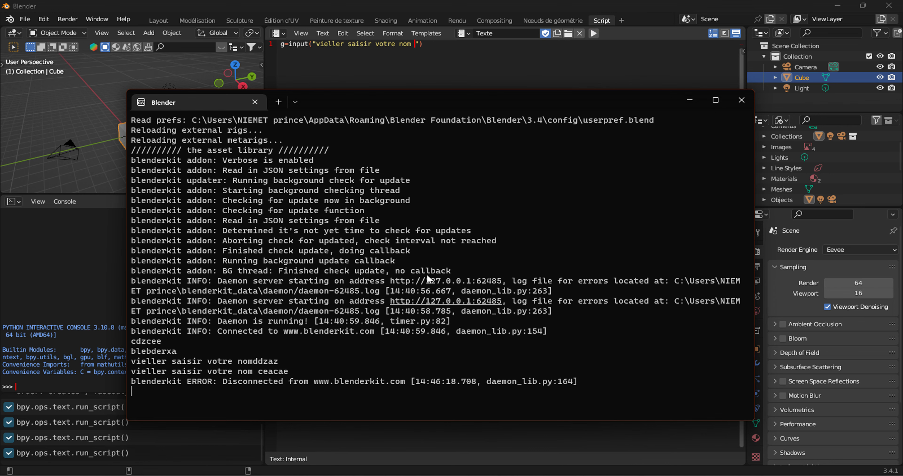
left_click(690, 107)
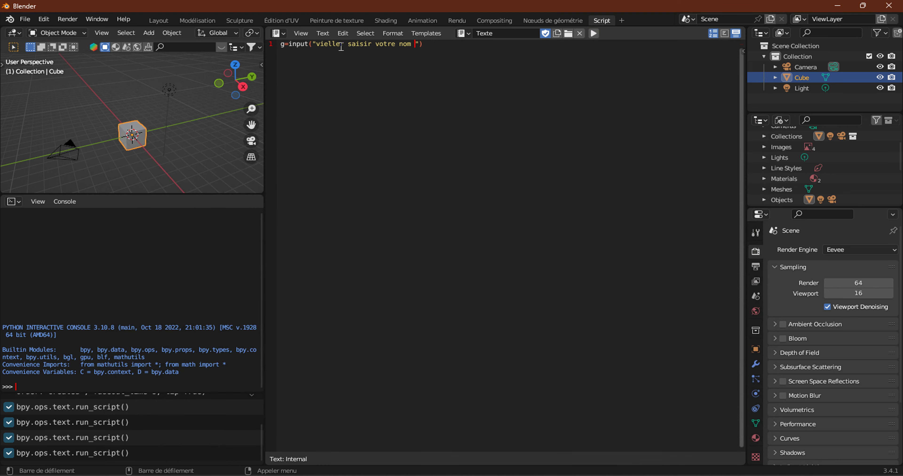
Shorten line 1 to g=input("nom "), checking the exercise screenshot.
left_click(401, 45)
key("BackSpace")
key("BackSpace")
key("BackSpace")
key("BackSpace")
key("BackSpace")
key("BackSpace")
key("BackSpace")
key("BackSpace")
key("BackSpace")
key("BackSpace")
key("BackSpace")
key("BackSpace")
key("BackSpace")
left_click(403, 44)
key("alt+Tab")
key("alt+Tab")
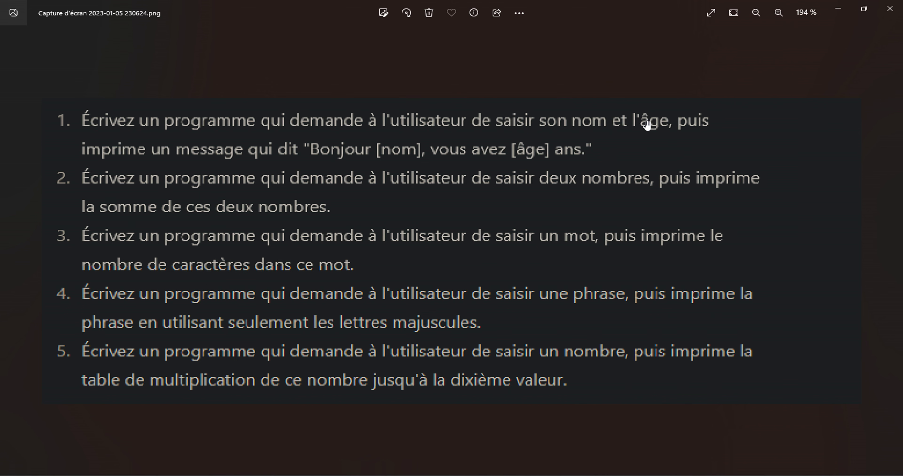
key("alt+Tab")
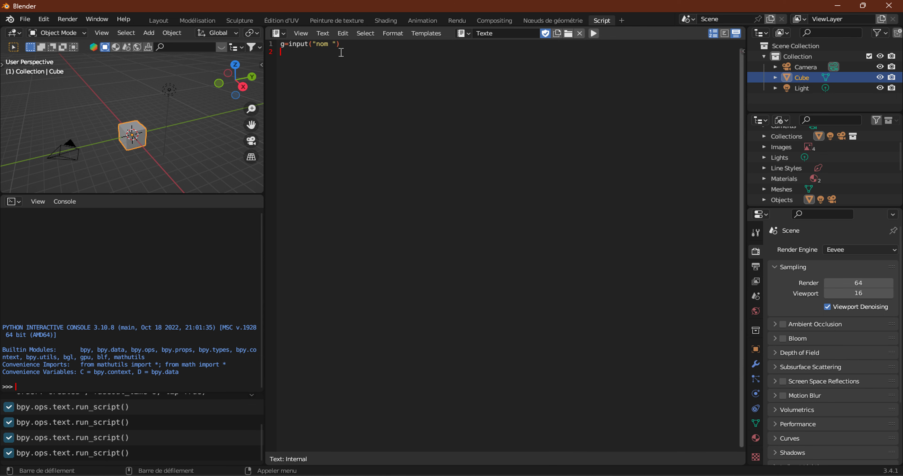
Add line 2 d=input("age ") and run the two-line script.
type("d")
type("=")
type("in")
key("BackSpace")
key("BackSpace")
type("inp")
type("ut")
type("'")
key("BackSpace")
type("(")
type("\"")
type("a")
type("fe")
key("BackSpace")
key("BackSpace")
type("ge\"")
type(")")
left_click(329, 51)
left_click(594, 36)
key("alt+Tab")
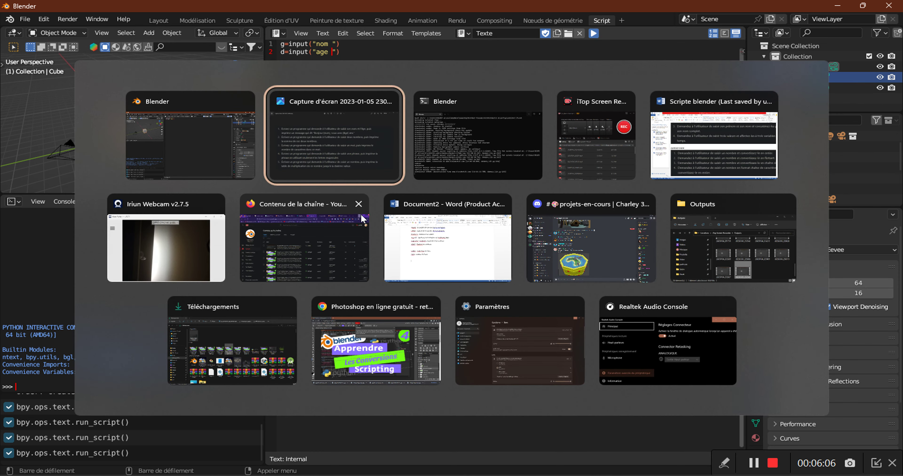
Answer the console prompts with name blender and age 12.
key("alt+Tab")
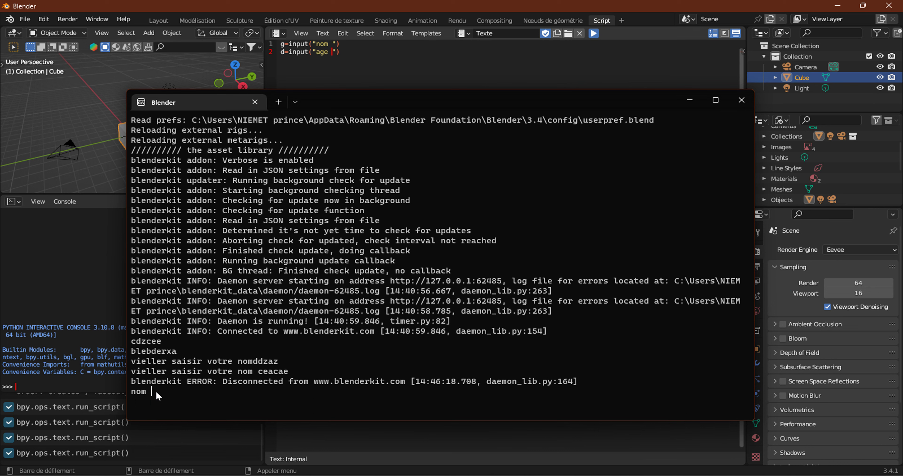
type("blende")
type("r")
key("Return")
type("12")
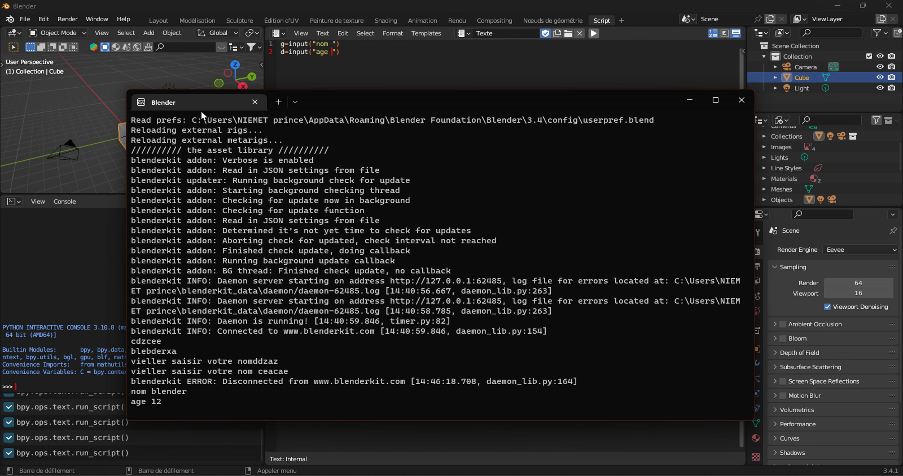
key("Return")
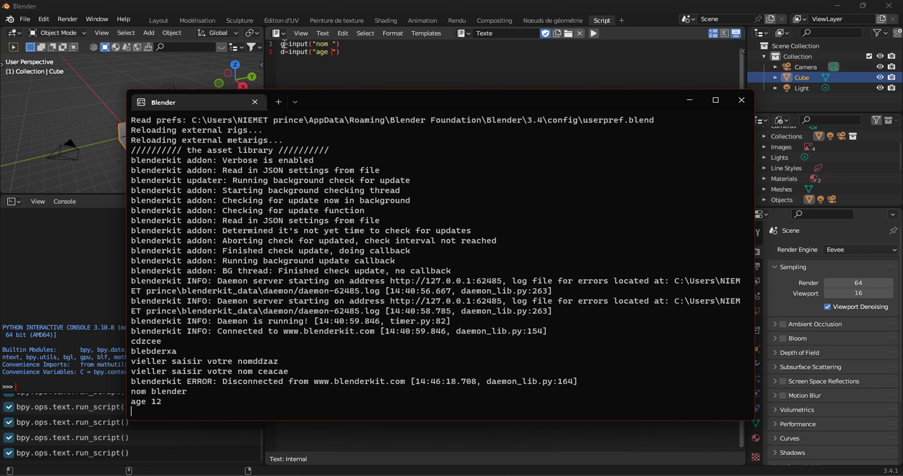
Check the exercise screenshot in Photos and return to the script.
left_click(344, 54)
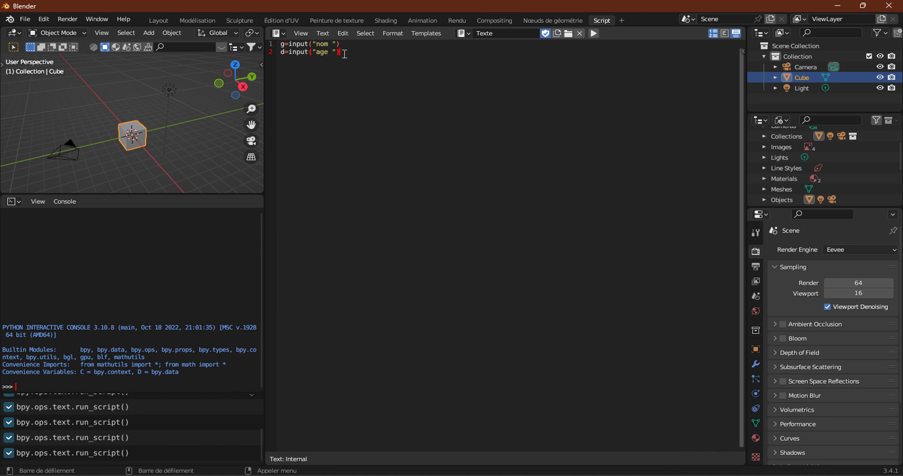
key("alt+Tab")
key("alt+Tab")
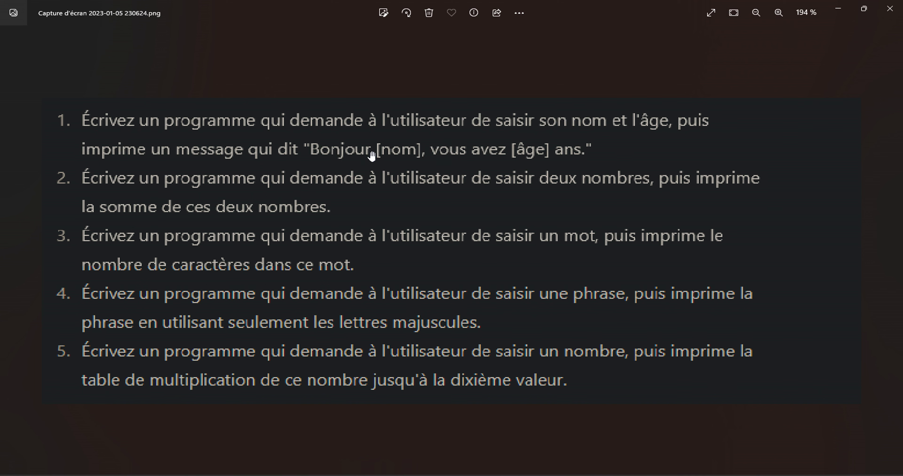
key("alt+Tab")
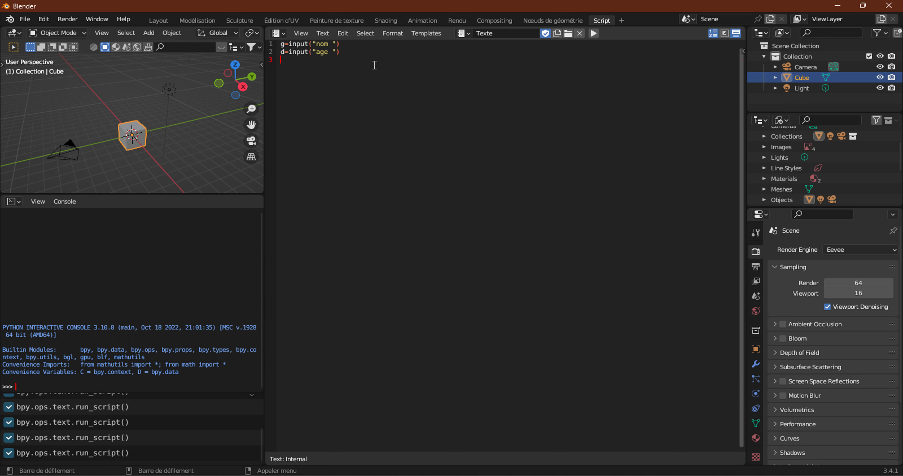
Add print("bonjour") as line 3 and run the script.
type("p")
type("rint")
key("BackSpace")
key("BackSpace")
key("BackSpace")
type("int(")
type(")")
type("'")
key("BackSpace")
type("\"")
type("bon")
type("jour")
type("\"")
left_click(593, 35)
key("alt+Tab")
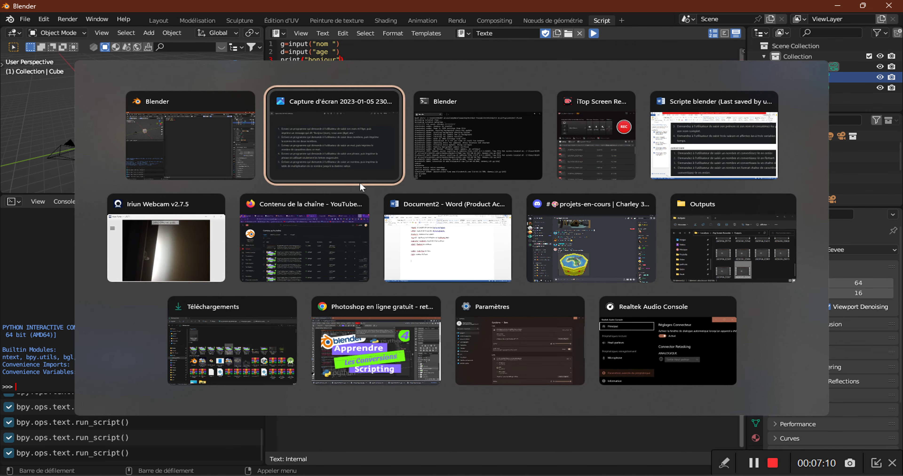
Answer the console prompts with name vkeder and age 12, check the printed bonjour, and return to Blender.
left_click(455, 165)
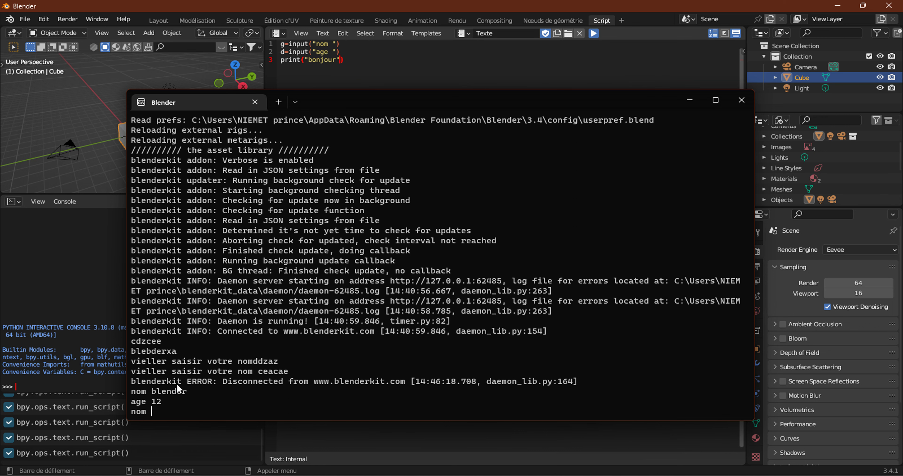
type("vkeder")
key("Return")
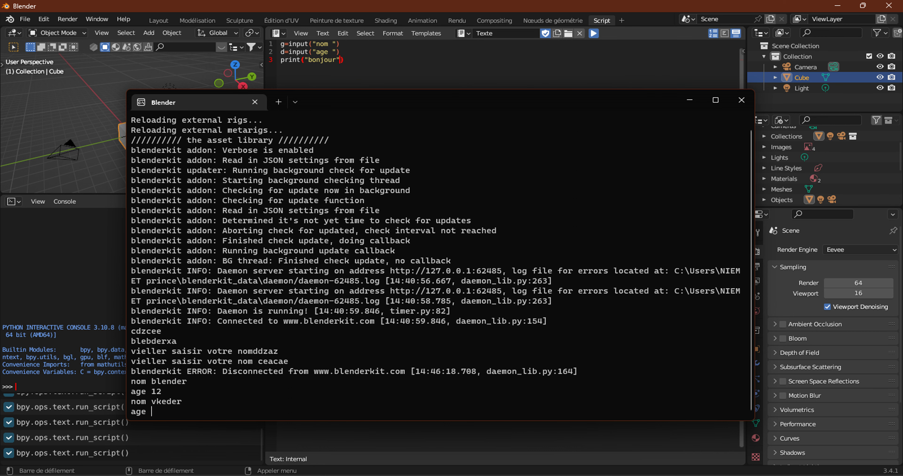
type("12")
key("Return")
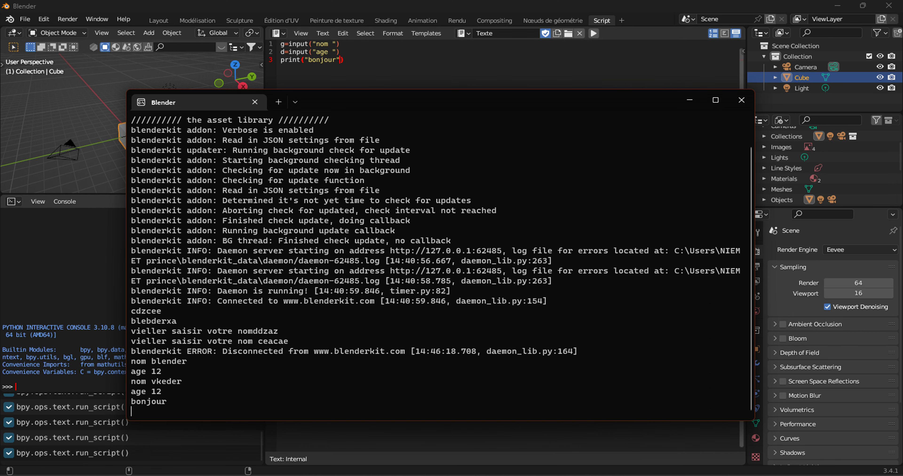
left_click_drag(172, 402, 115, 399)
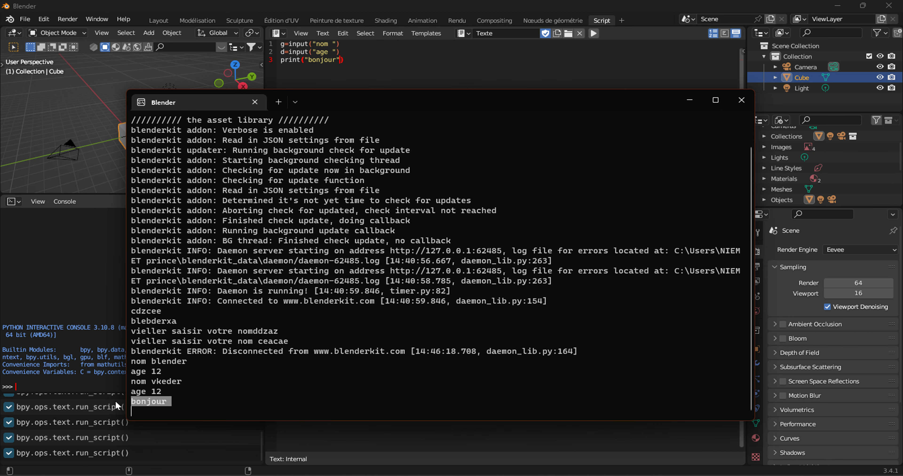
left_click(348, 61)
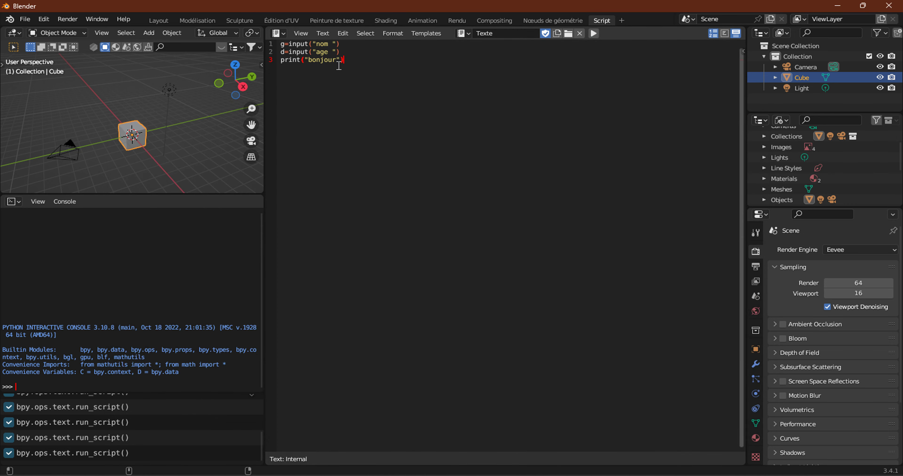
Look at the exercise screenshot, then return to Blender.
key("alt+Tab")
left_click(450, 159)
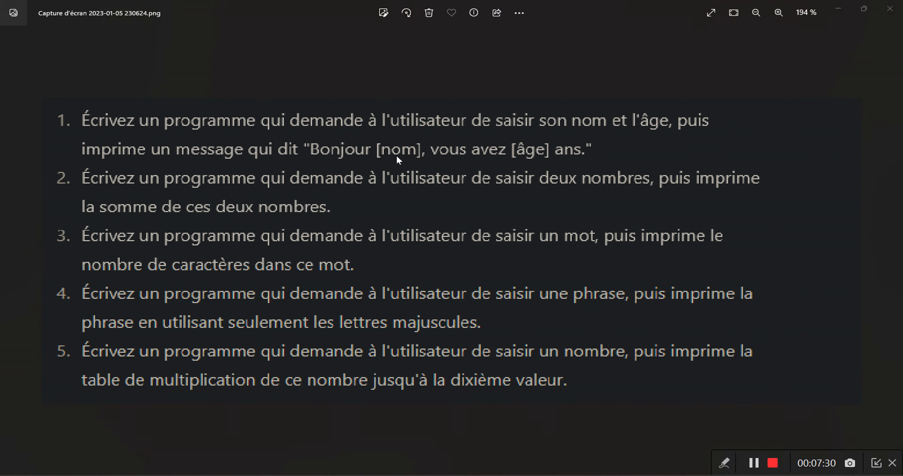
key("alt+Tab")
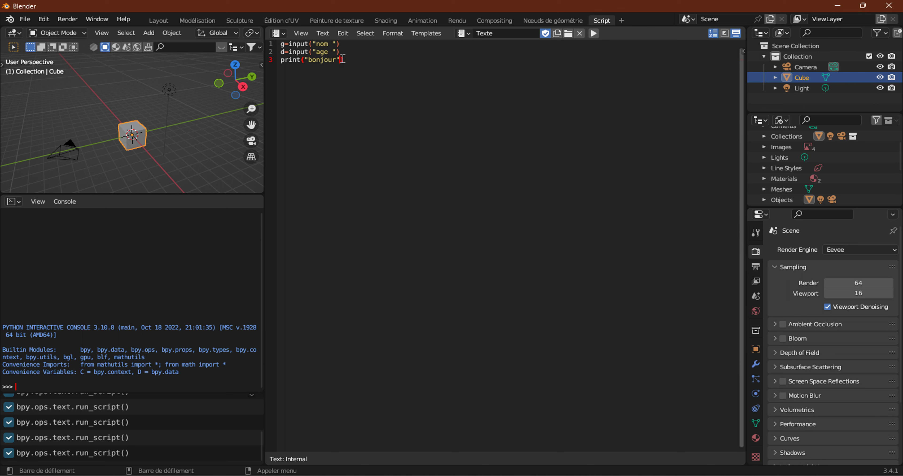
Append ,g after "bonjour" so line 3 reads print("bonjour",g).
type(",")
type("g")
left_click_drag(288, 43, 346, 43)
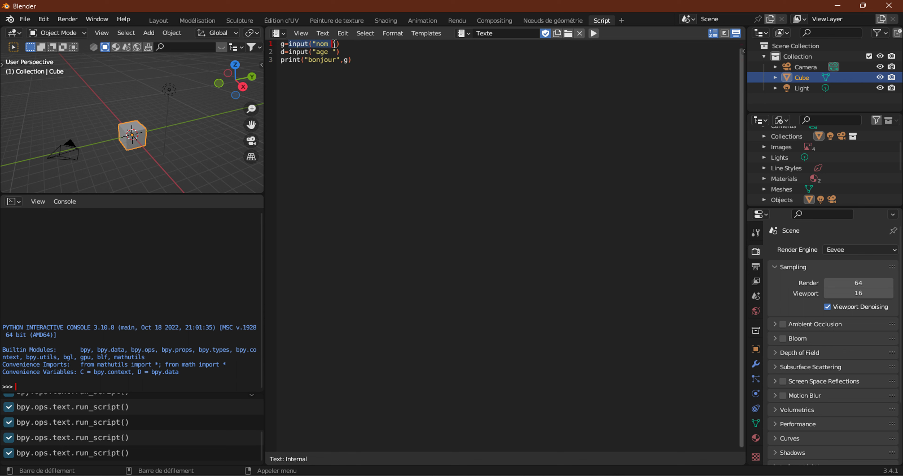
left_click(346, 44)
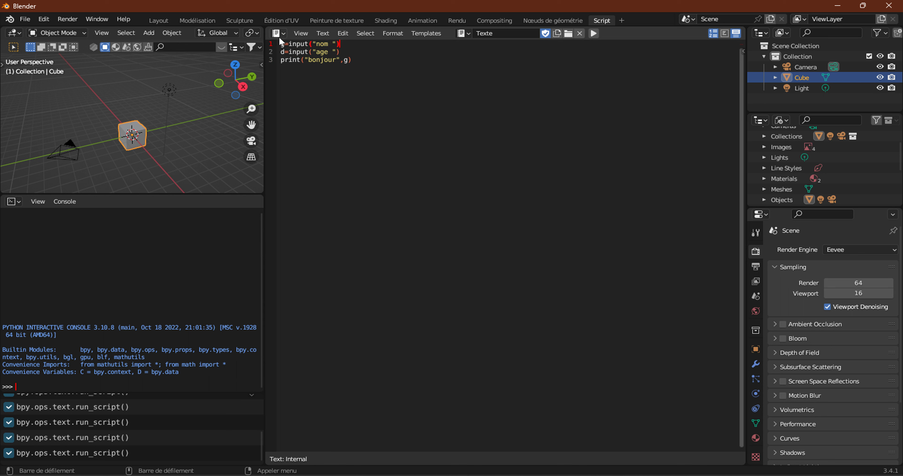
left_click(347, 60)
double_click(347, 60)
Run the script and answer the console prompts with name prince and age 13.
left_click(593, 34)
key("alt+Tab")
key("alt+Tab")
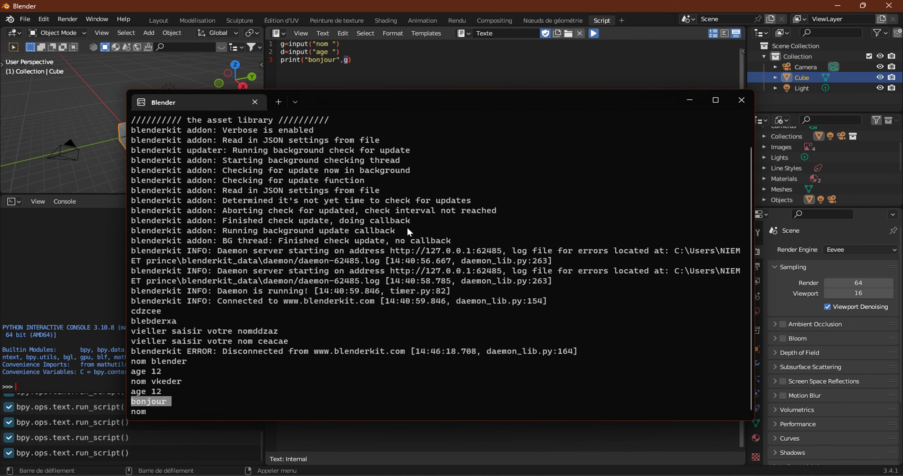
type("prin")
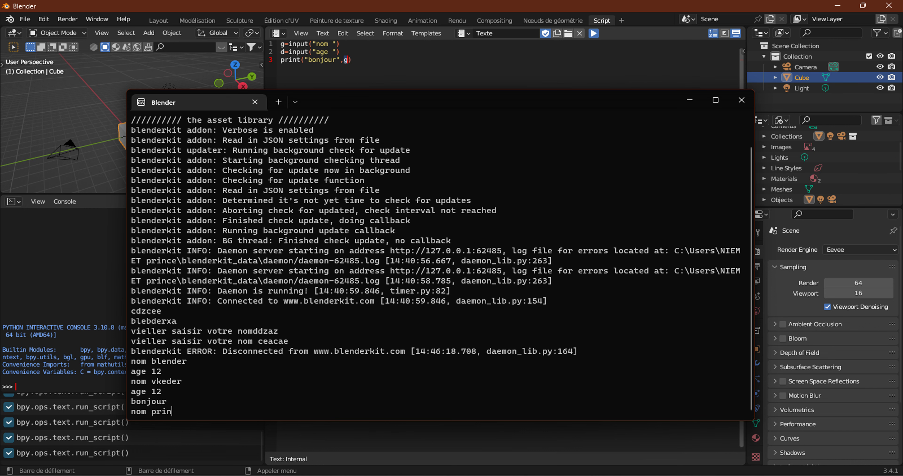
type("ce")
key("Return")
type("1")
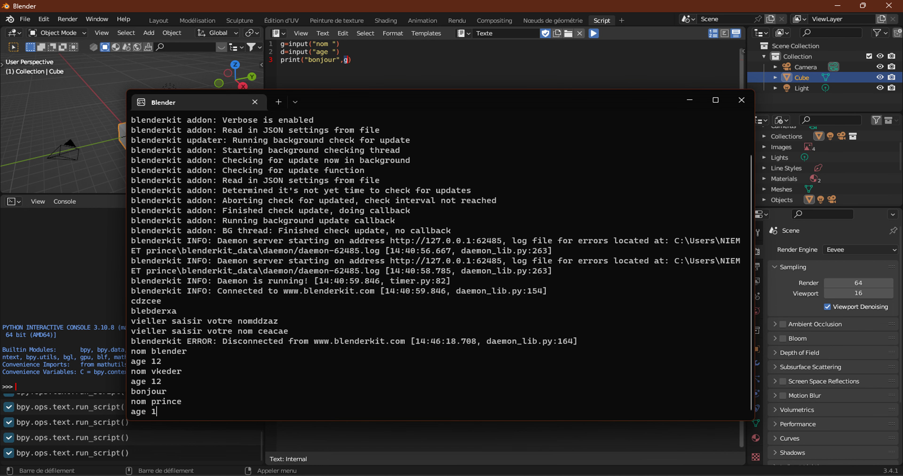
type("3")
key("Return")
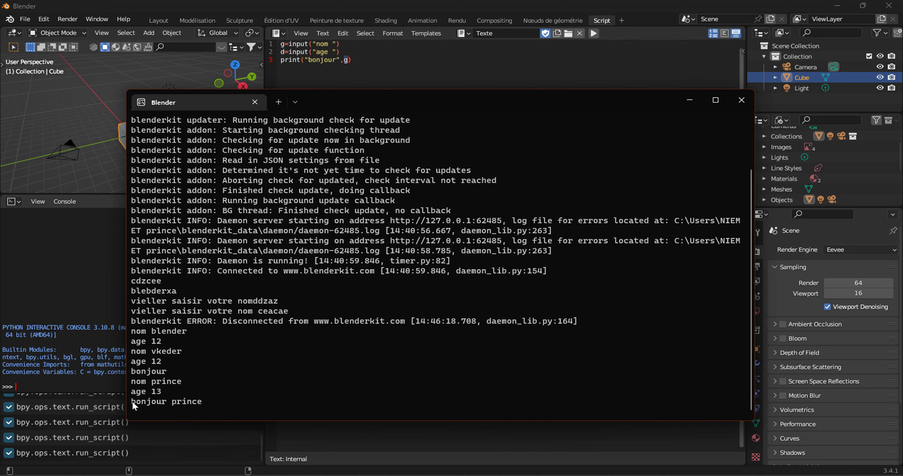
Check the printed 'bonjour prince' line, then bring Blender's main window back.
left_click_drag(131, 400, 207, 403)
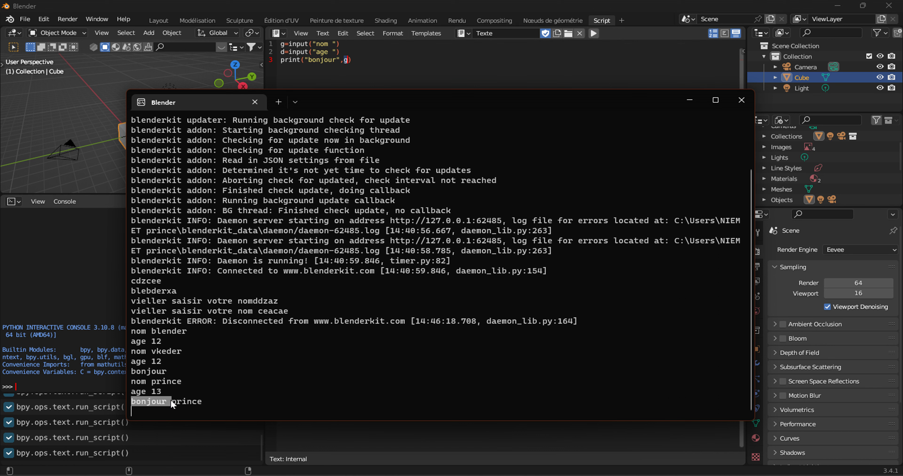
double_click(153, 381)
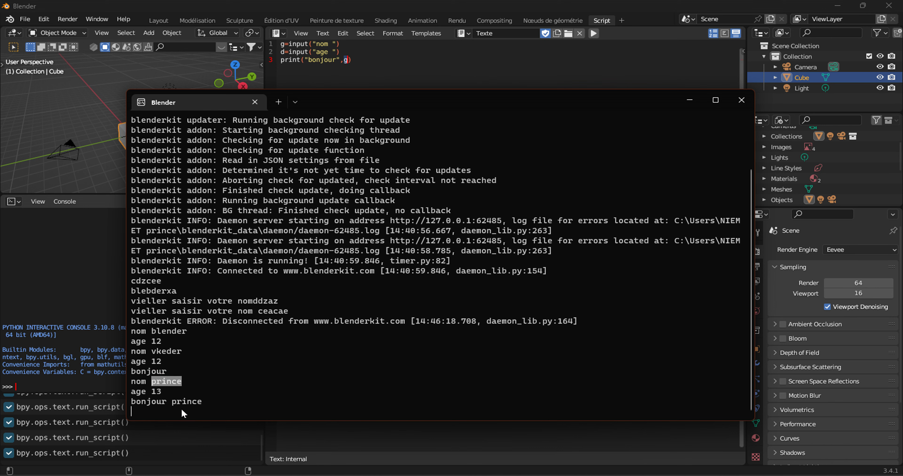
left_click_drag(172, 405, 212, 402)
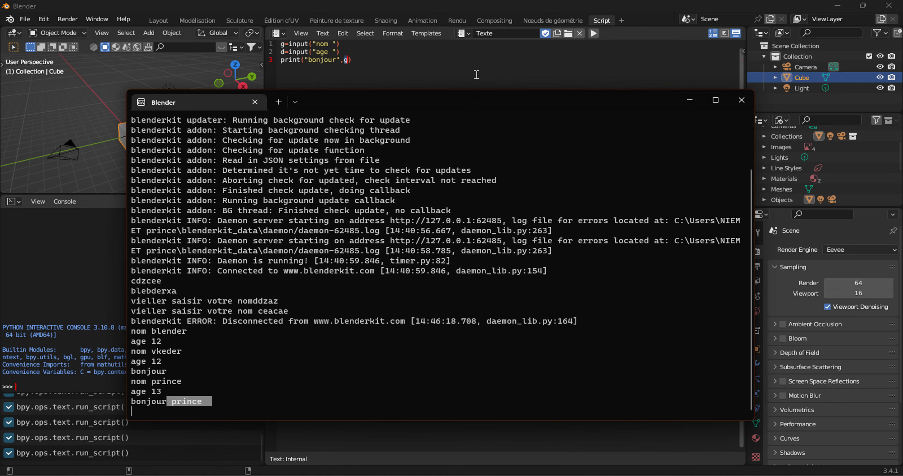
left_click(402, 66)
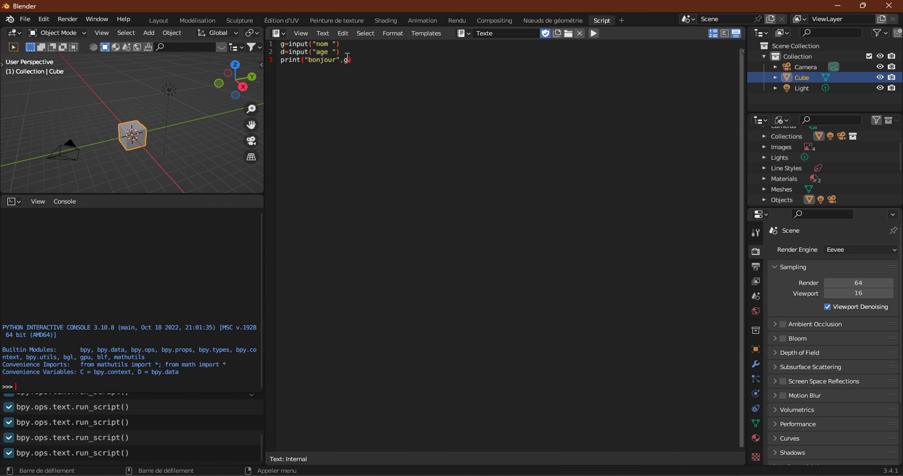
key("alt+Tab")
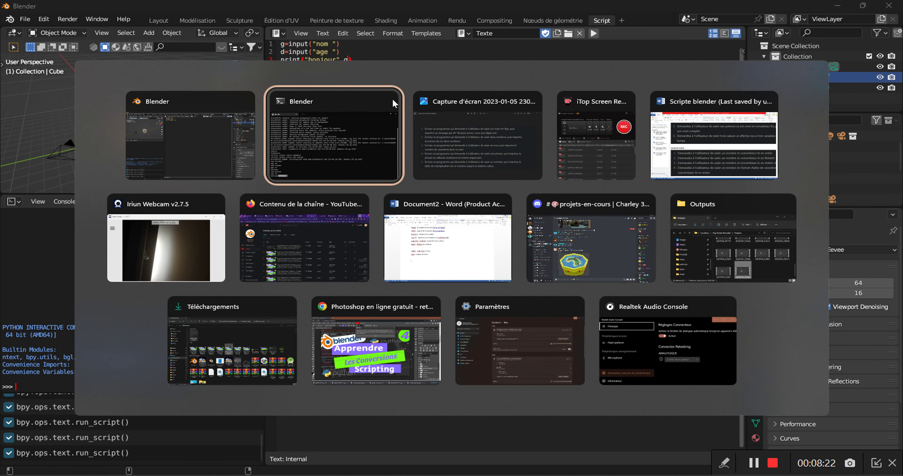
left_click(212, 140)
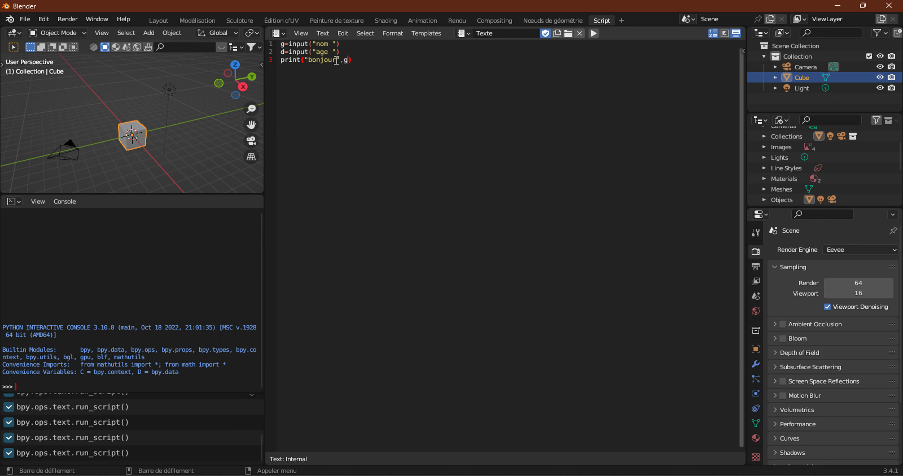
Add a space and g inside the quotes after bonjour on line 3, then run the script.
left_click(336, 60)
type("g")
left_click(595, 37)
Enter prince and 13 in the console and spot the stray g in 'bonjour g prince'.
key("alt+Tab")
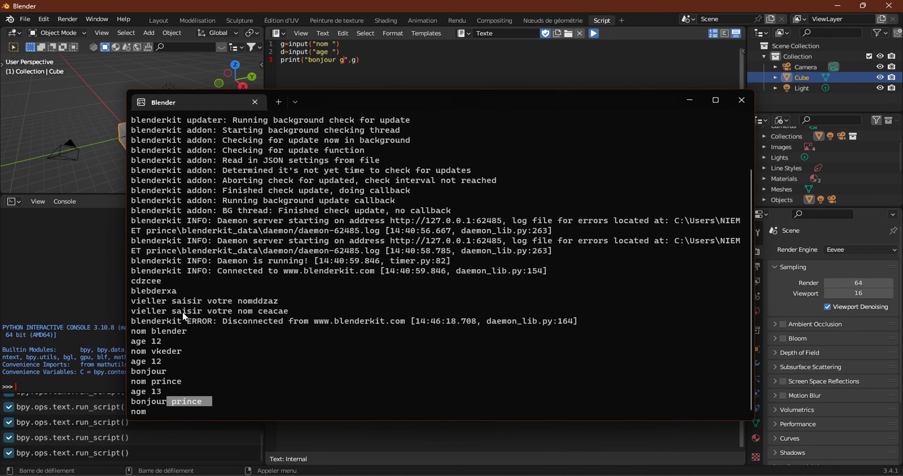
type("pri")
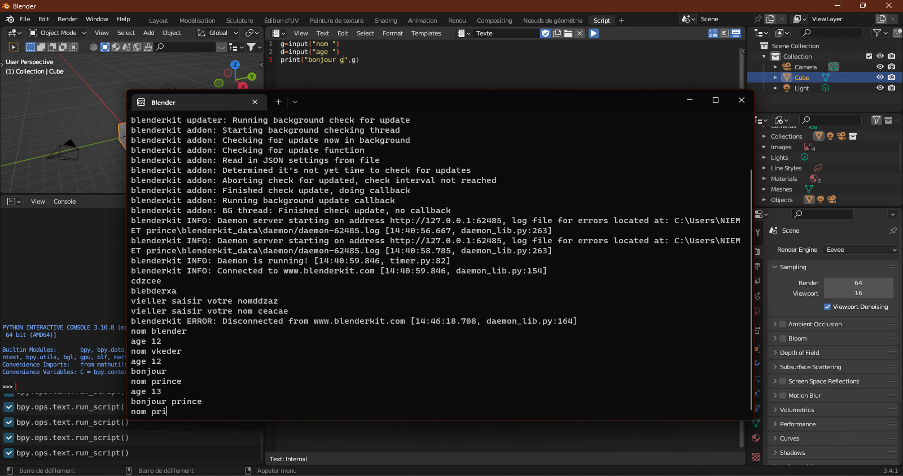
type("nce")
key("Return")
type("1")
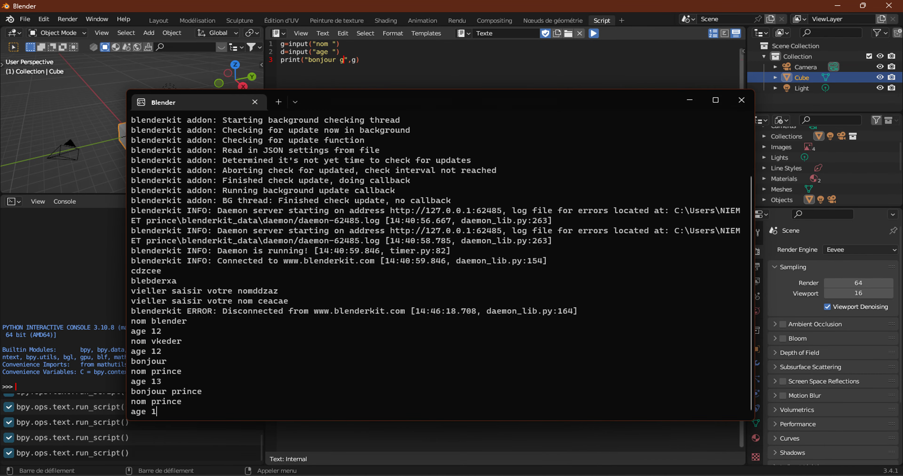
type("3")
key("Return")
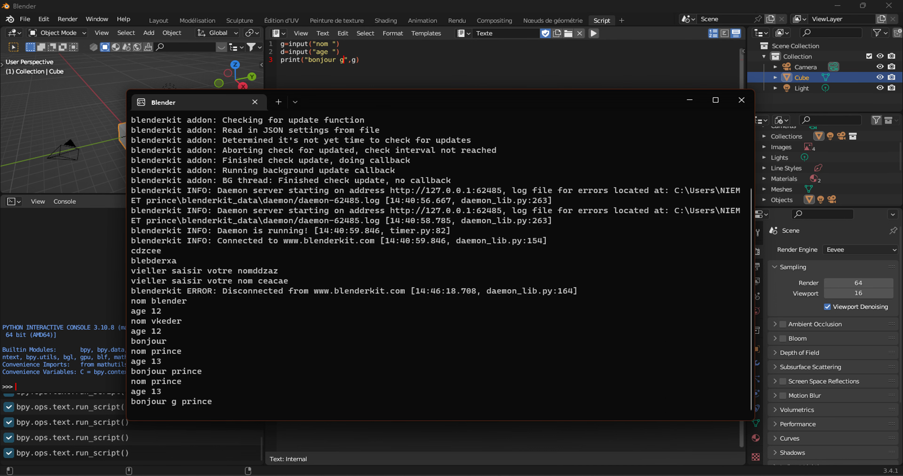
double_click(174, 402)
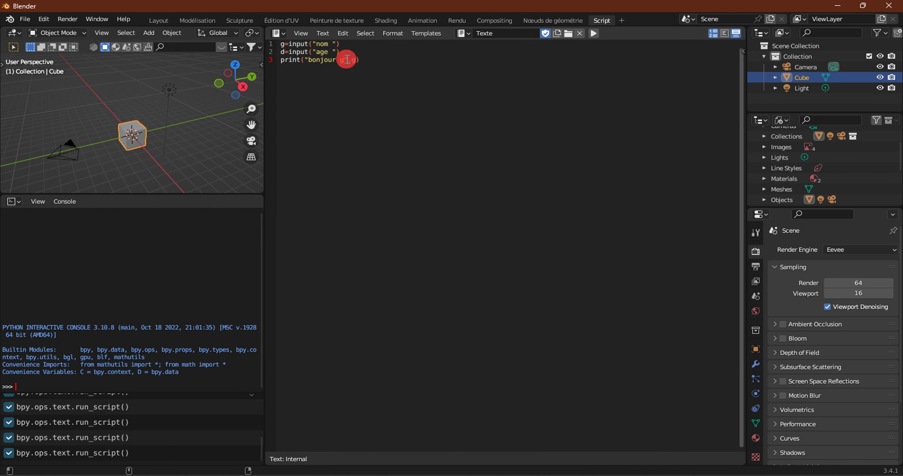
Delete the stray g inside the quotes, leaving print("bonjour ",g) on line 3.
left_click(340, 60)
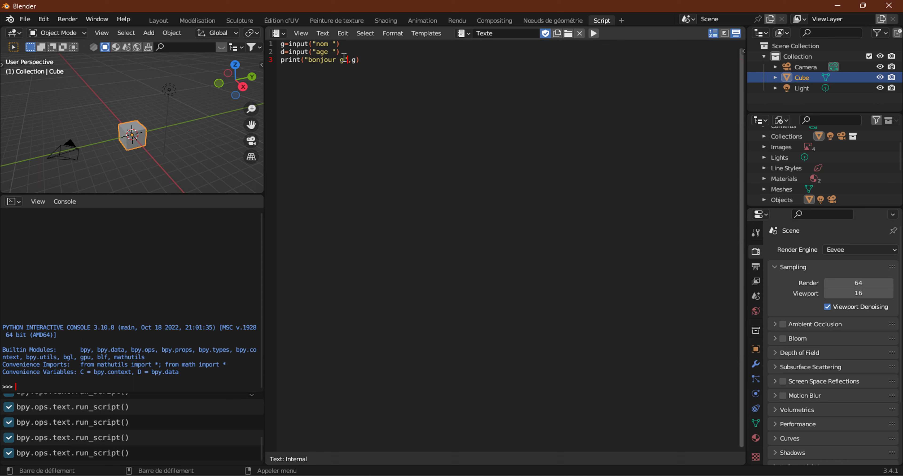
left_click(344, 61)
key("BackSpace")
double_click(347, 61)
Switch to the exercise screenshot in Photos.
key("alt+Tab")
key("alt+Tab")
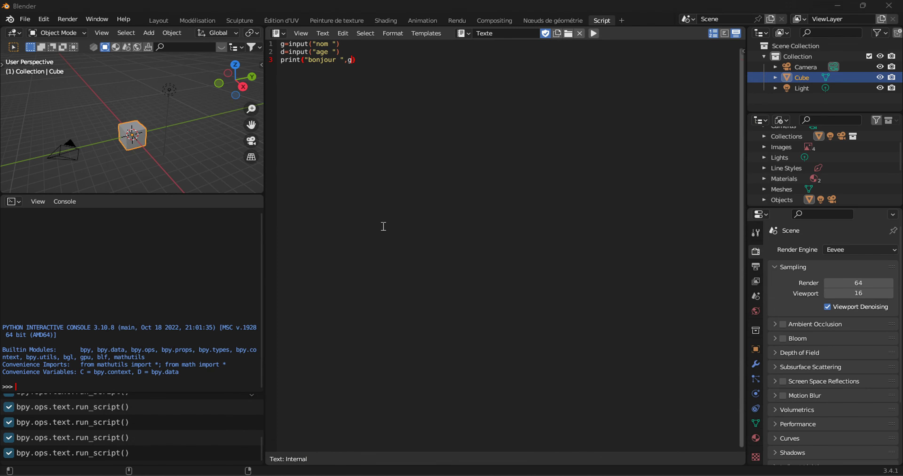
key("alt+Tab")
key("Tab")
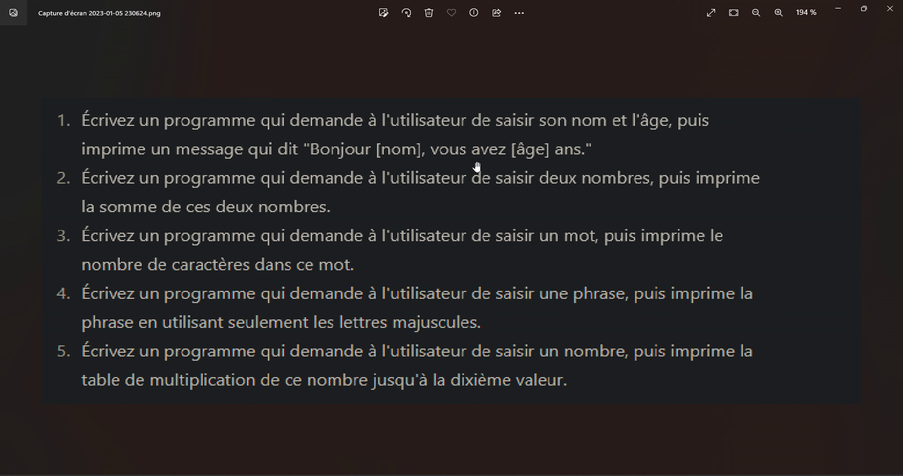
Append ,"vous avez" after g on line 3, fix the typos, and rerun the script.
key("alt+Tab")
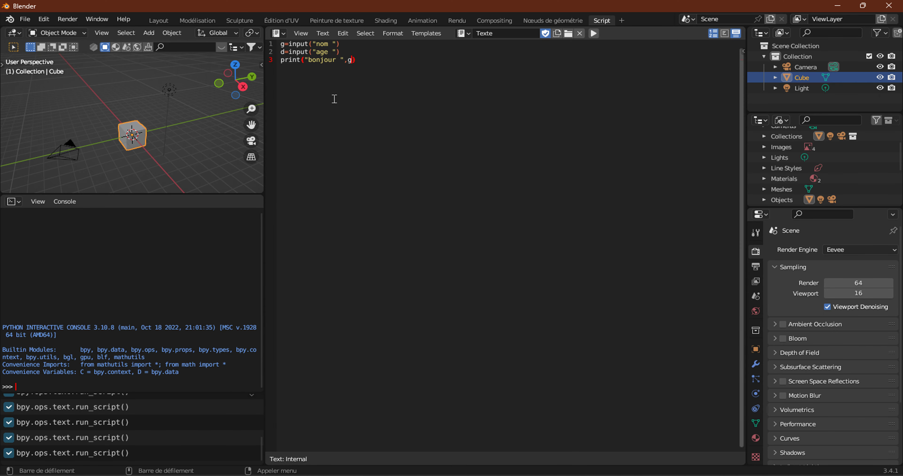
type(",")
type("\"")
type("vous avea")
key("BackSpace")
type("z")
type("é")
key("BackSpace")
type("\"")
left_click(594, 32)
key("alt+Tab")
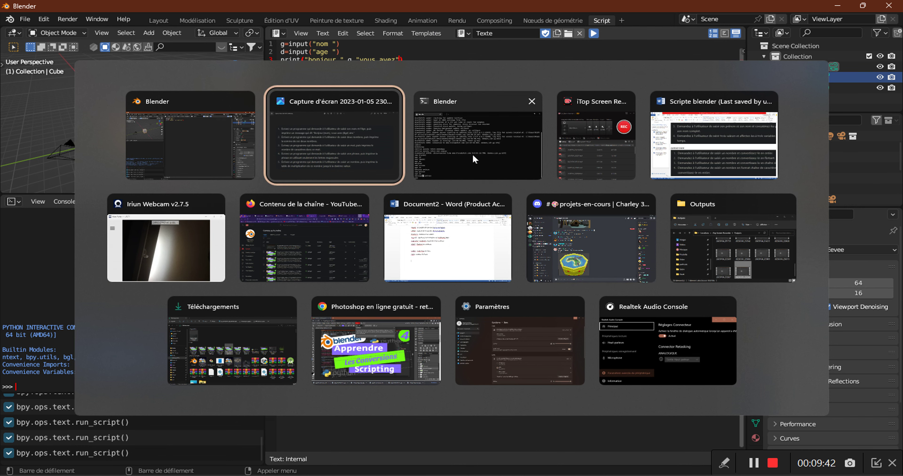
Enter a random test name and age 122 at the console prompts.
left_click(474, 160)
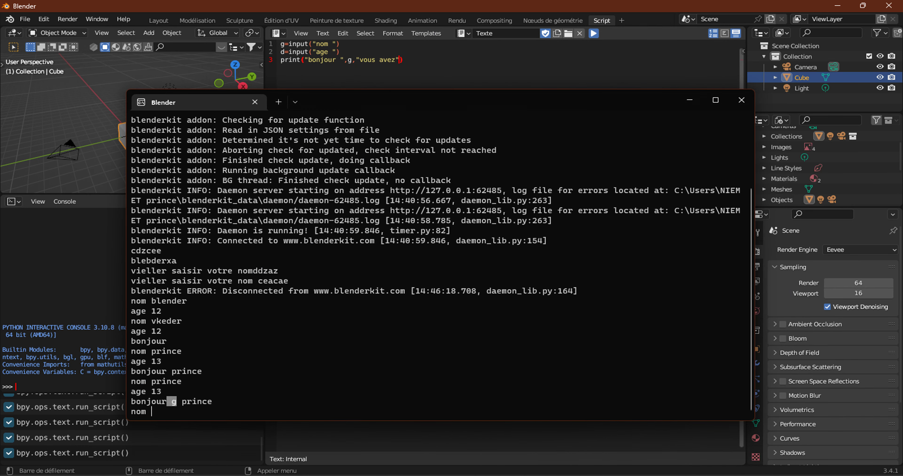
type("czecguevz")
key("Return")
type("12")
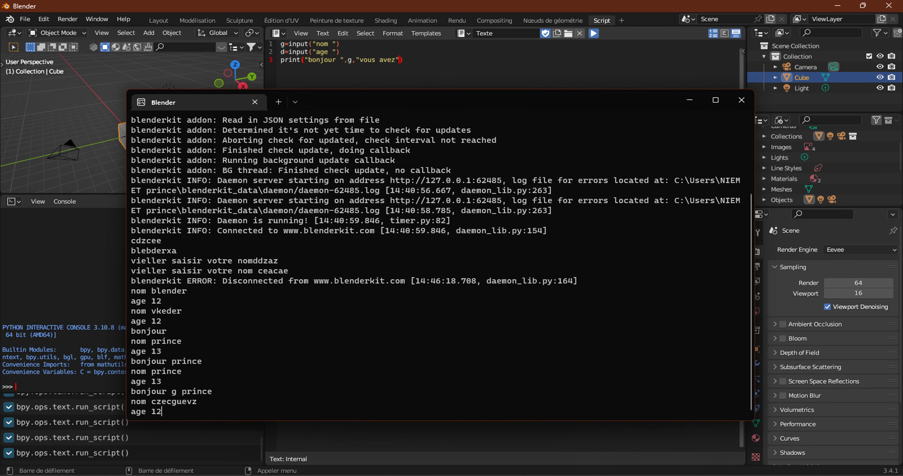
type("2")
key("Return")
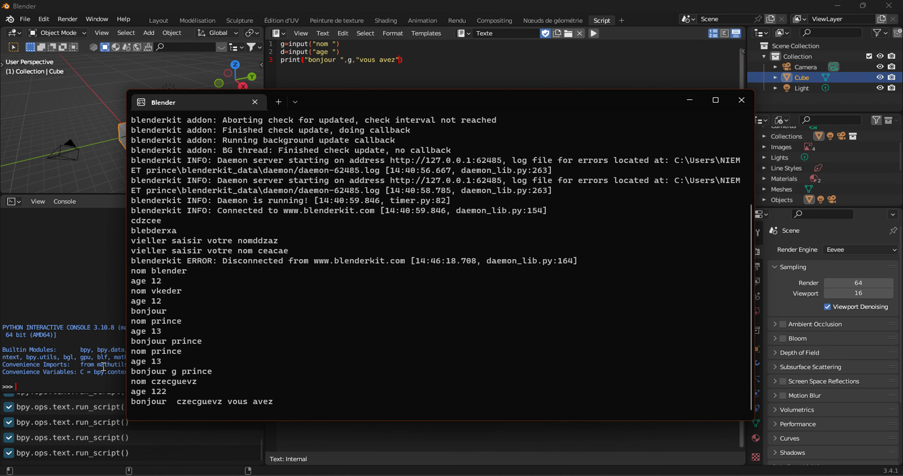
Note the greeting ends at 'vous avez' without the age, then view the exercise screenshot.
left_click_drag(181, 402, 275, 402)
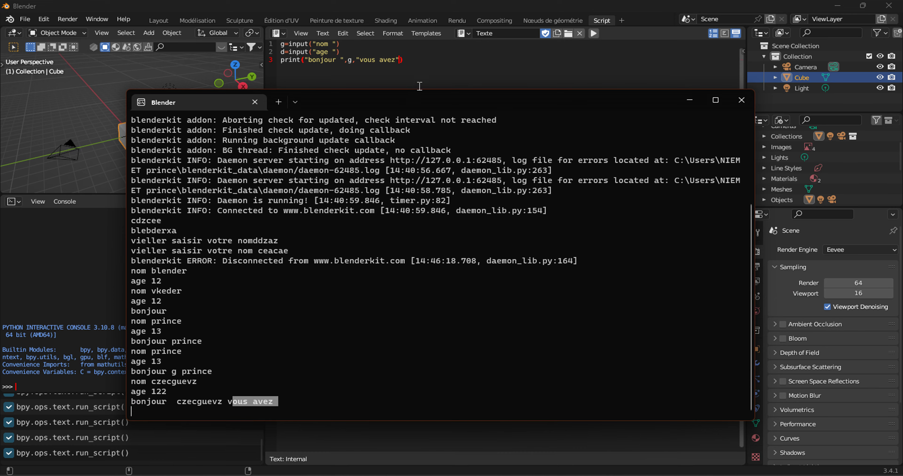
key("super+Tab")
left_click(516, 115)
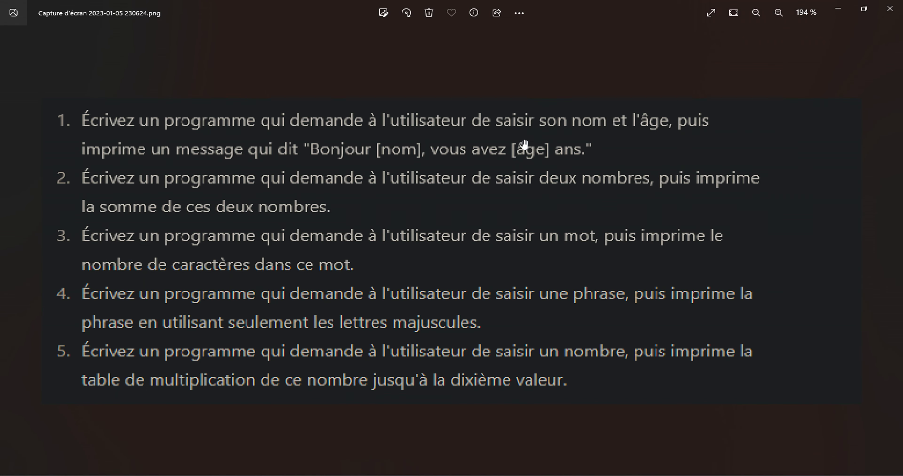
Append ,d to line 3's print call so the age follows "vous avez", removing the extra space.
key("alt+Tab")
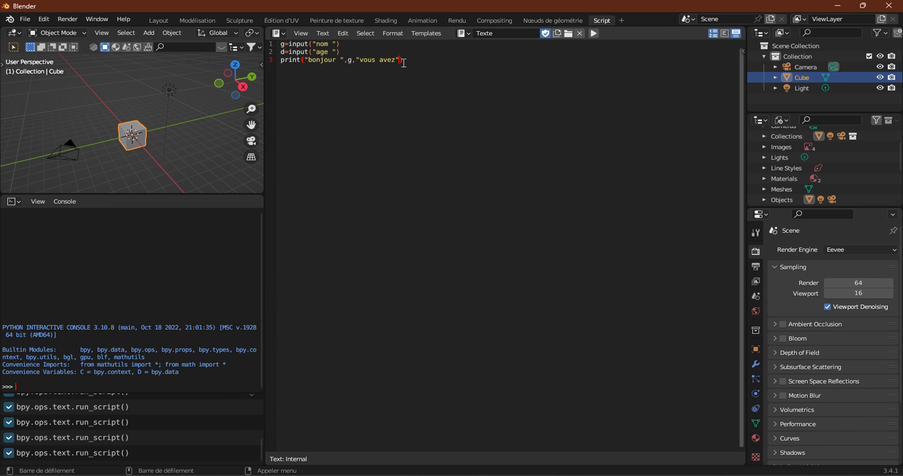
type(",")
type("d")
left_click(395, 64)
key("BackSpace")
Enter a test name and age 123, confirming the greeting now ends with 'vous avez 123'.
key("alt+Tab")
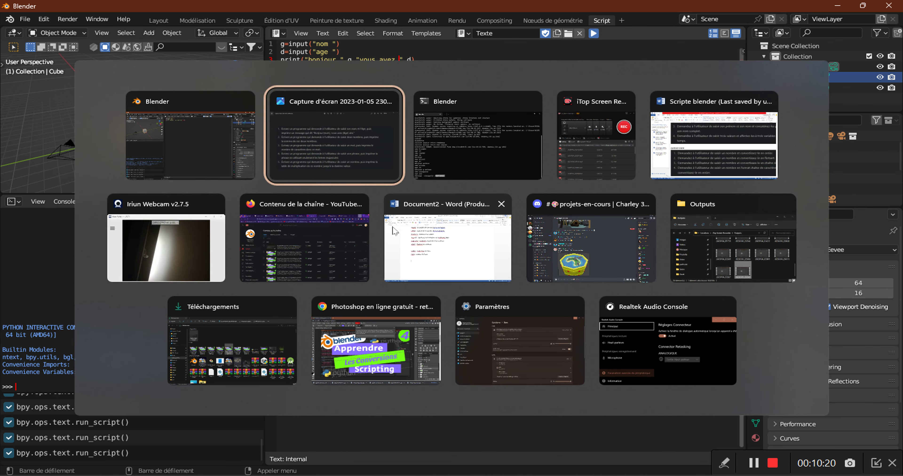
key("alt+Tab")
type("z")
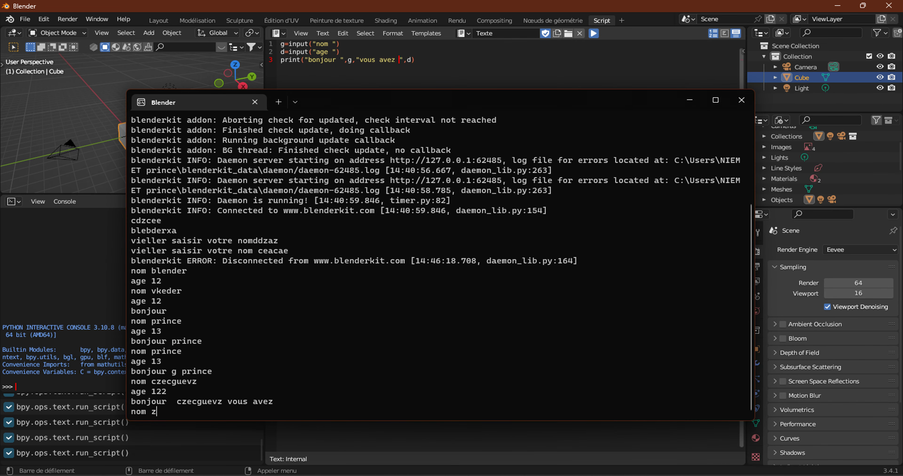
type("rdzrzr")
key("Return")
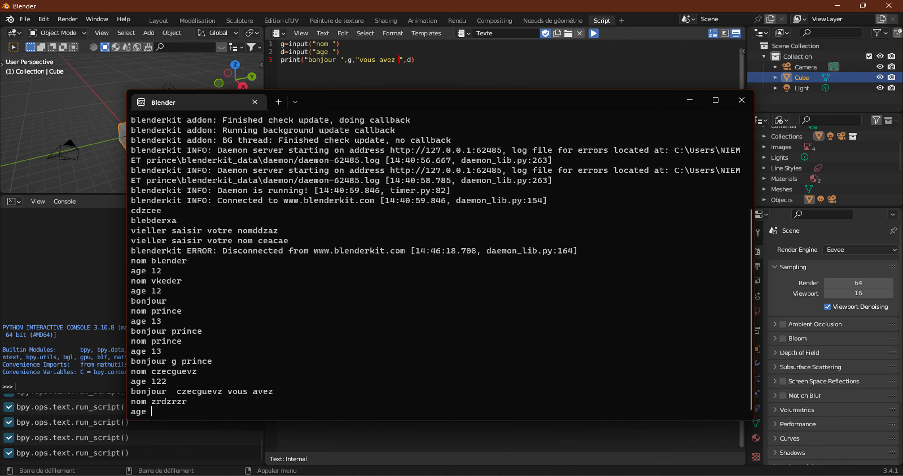
type("123")
key("Return")
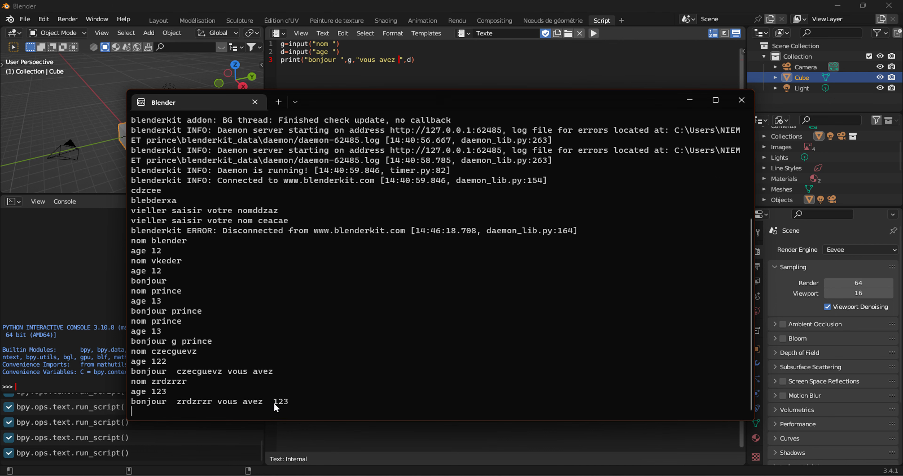
left_click_drag(151, 392, 168, 389)
key("alt+Tab")
Append ,"ans" after d on line 3 and run the script again.
key("alt+Tab")
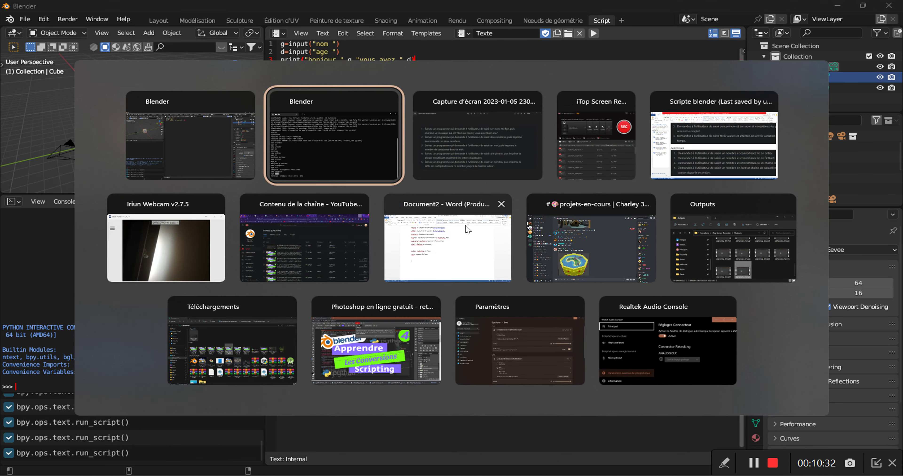
key("alt+Tab")
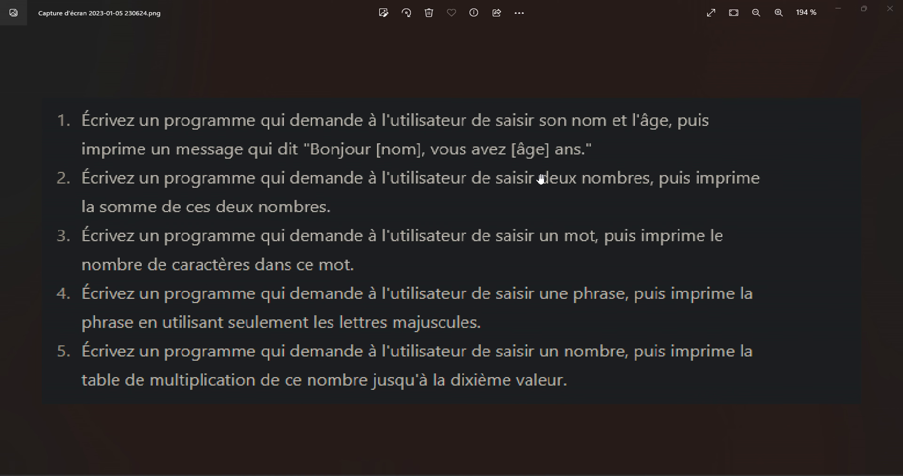
key("alt+Tab")
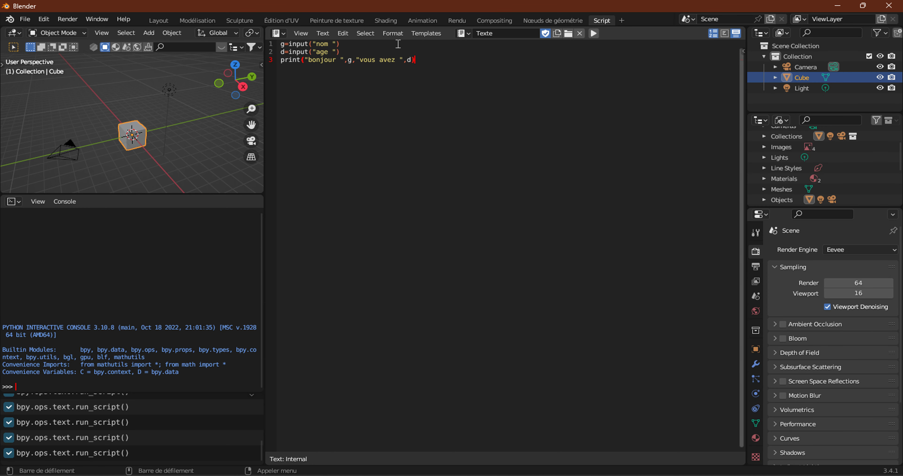
left_click(411, 59)
type(",")
type("\"")
type("ans\"")
left_click(600, 33)
key("alt+Tab")
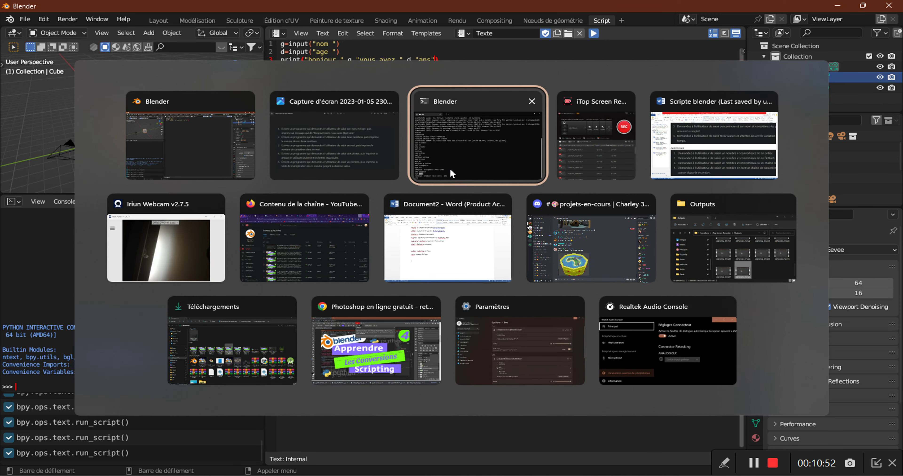
Answer the console prompts with name 'blender' and age 290 to print the greeting.
left_click(450, 170)
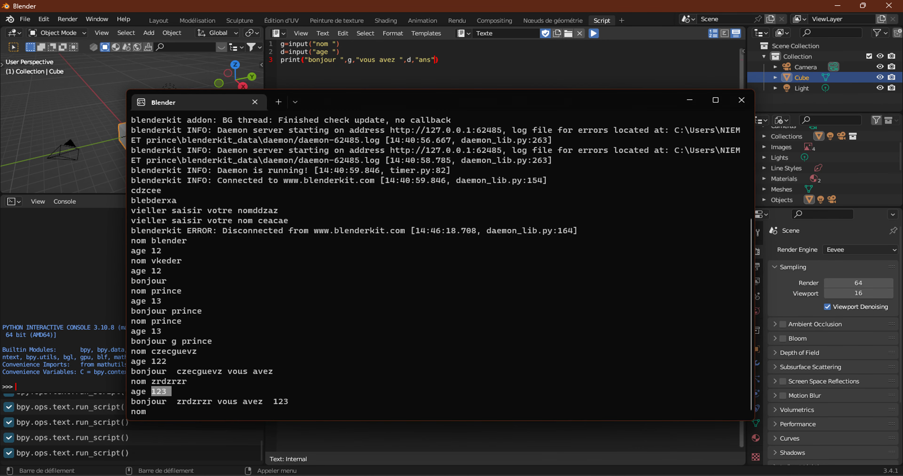
type("blender")
key("Return")
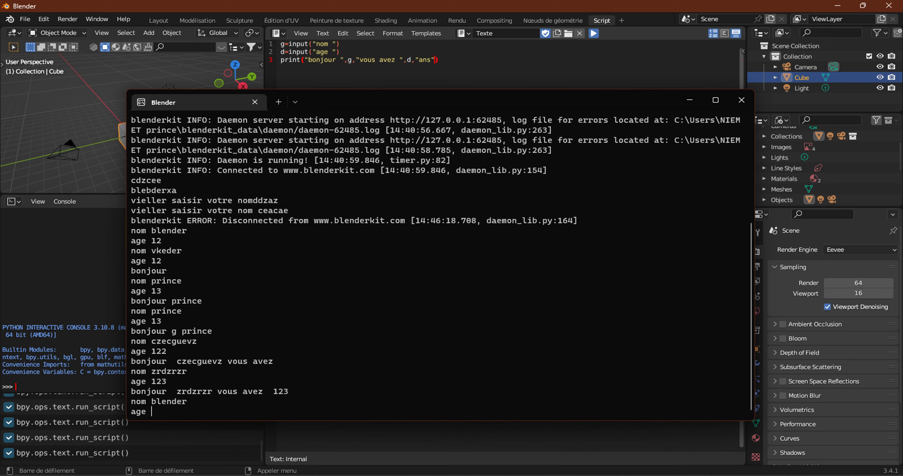
type("2")
type("90")
key("Return")
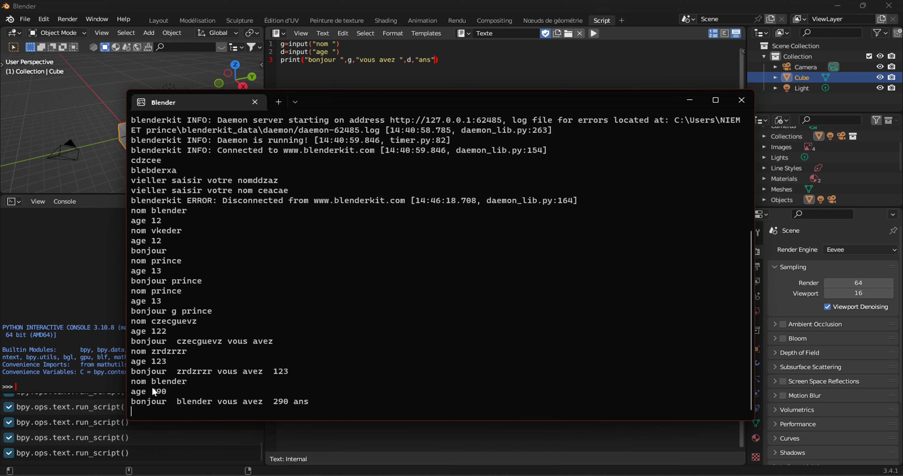
Highlight and copy the greeting line ending in 'ans', then return to the Photos exercise screenshot.
left_click_drag(131, 402, 272, 405)
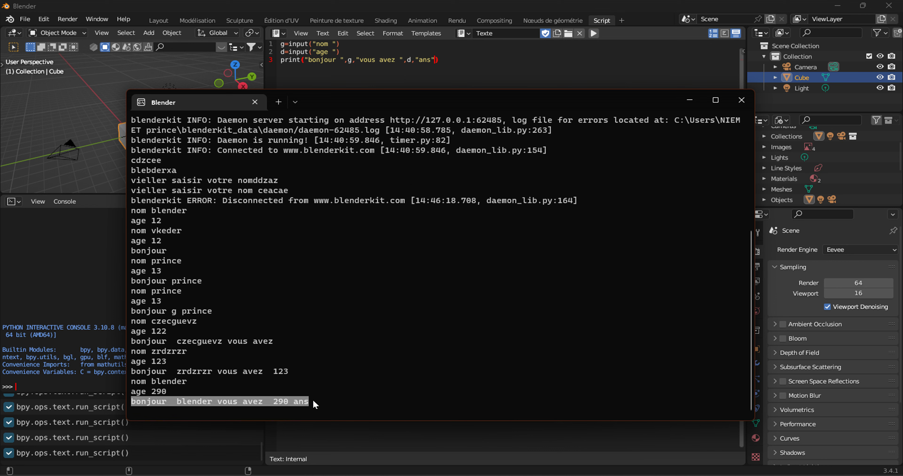
left_click_drag(169, 389, 133, 371)
key("ctrl+c")
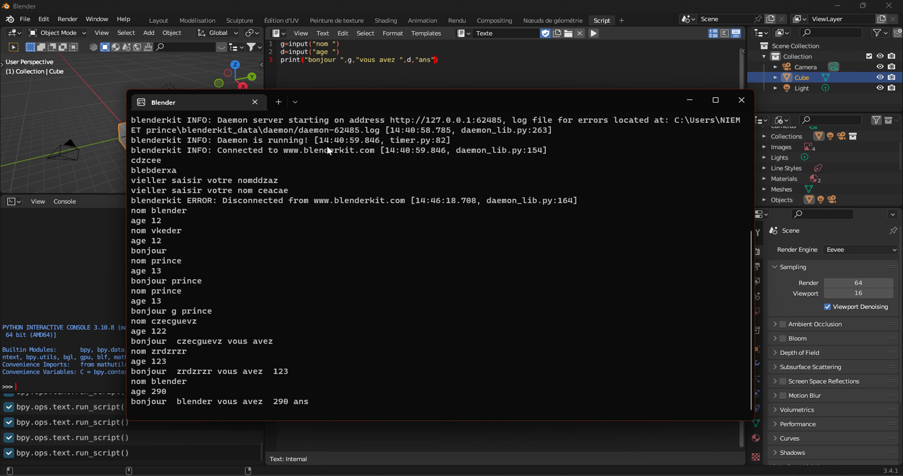
key("alt+Tab")
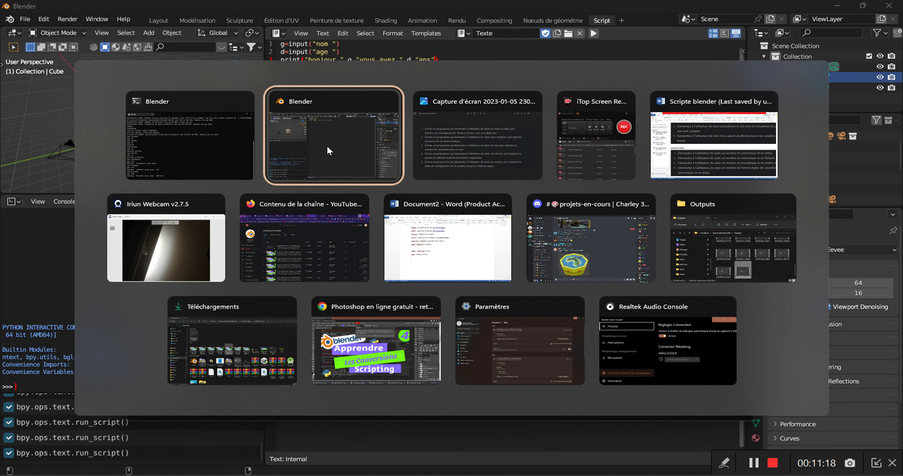
key("alt+Tab")
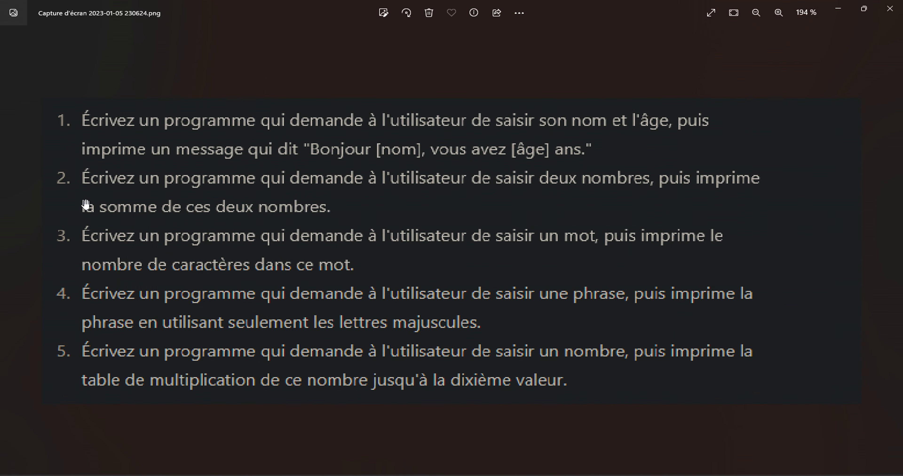